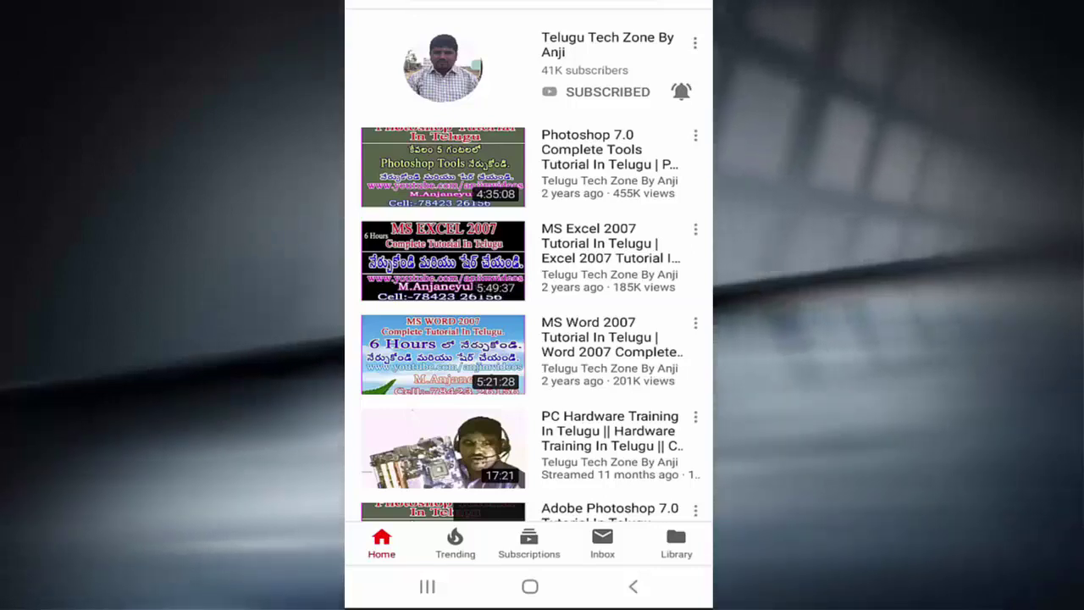
# Switch the tutorial channel's bell setting to All notifications
pyautogui.scroll(-2, 528, 264)
pyautogui.scroll(2, 529, 265)
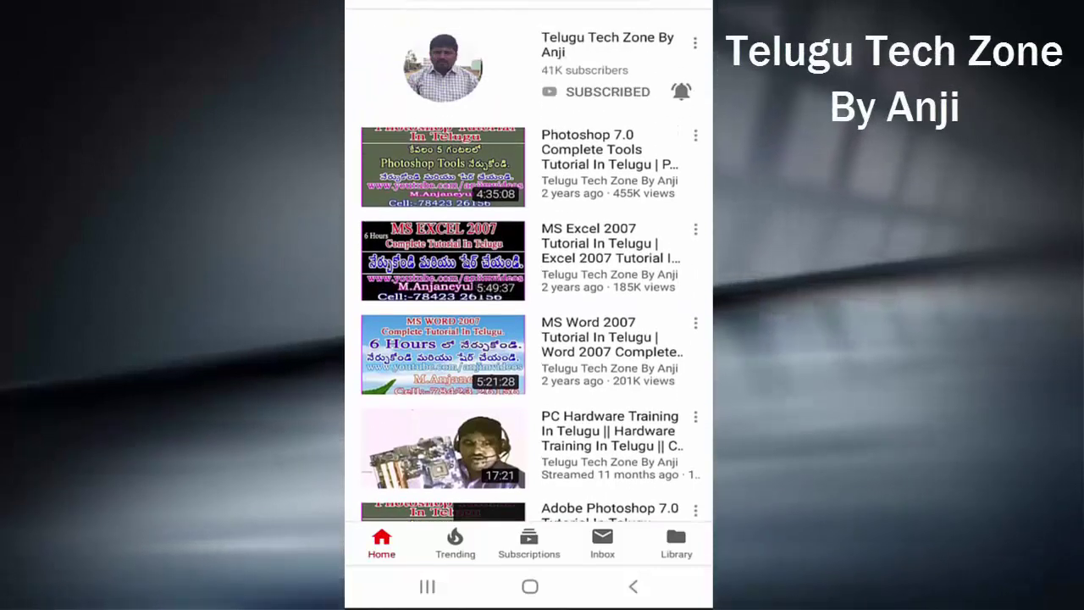
pyautogui.click(681, 91)
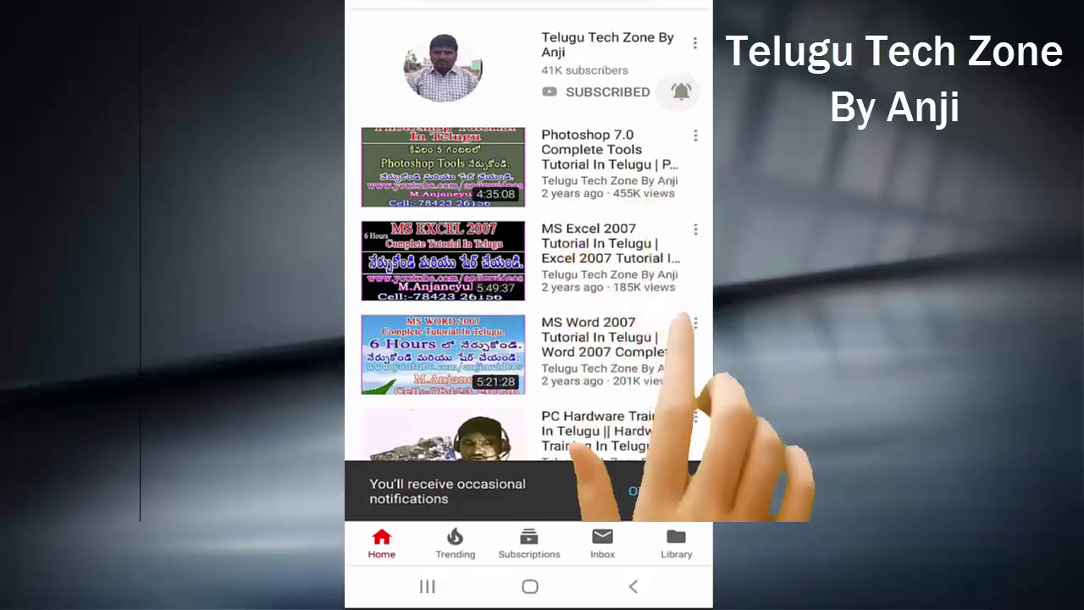
pyautogui.click(681, 91)
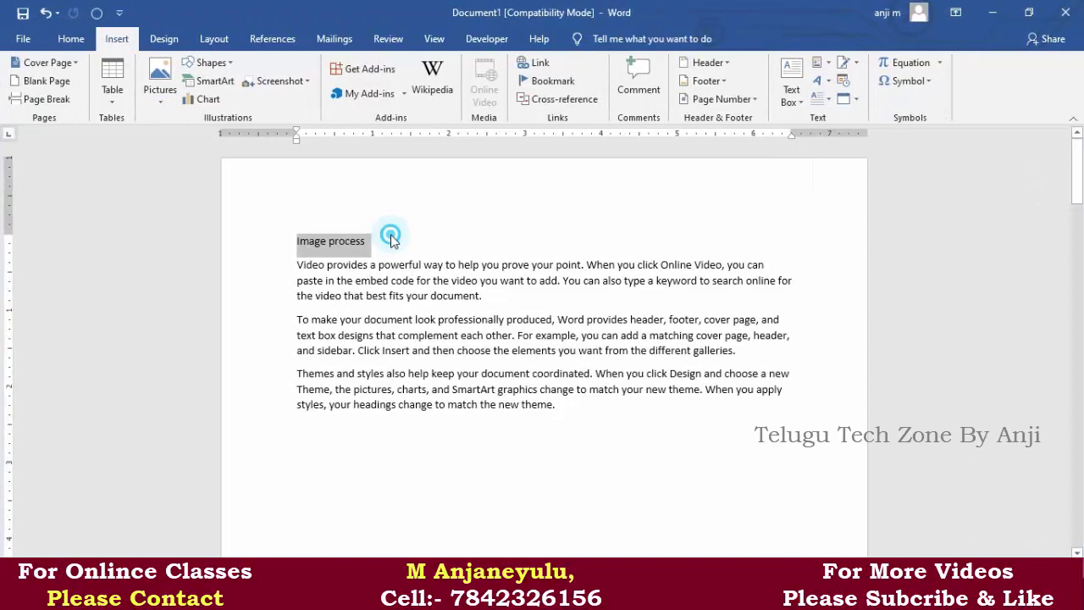
pyautogui.click(390, 241)
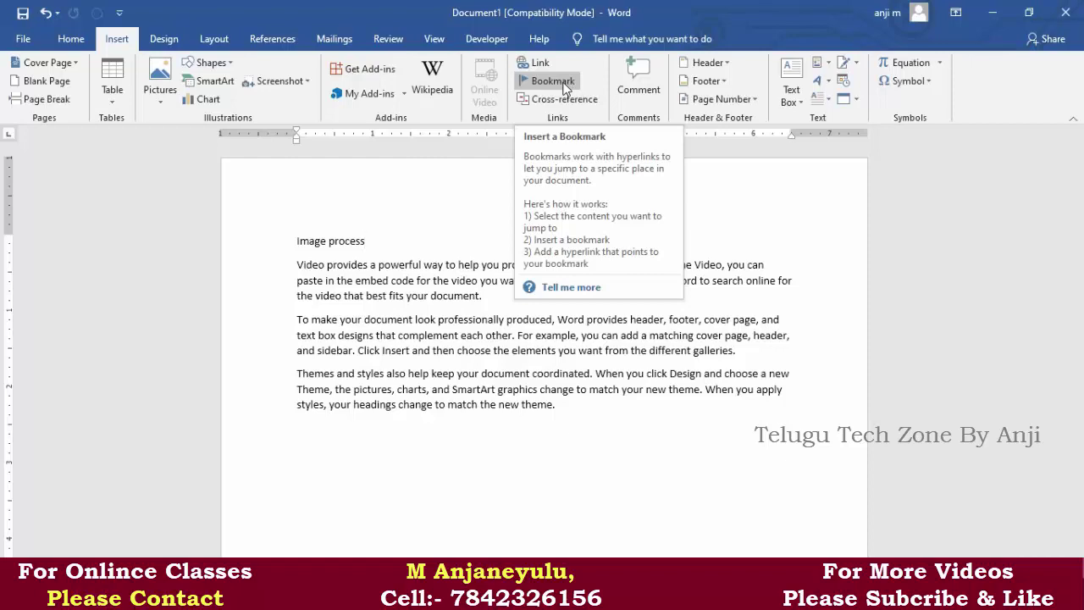
pyautogui.click(428, 222)
pyautogui.scroll(-8, 364, 254)
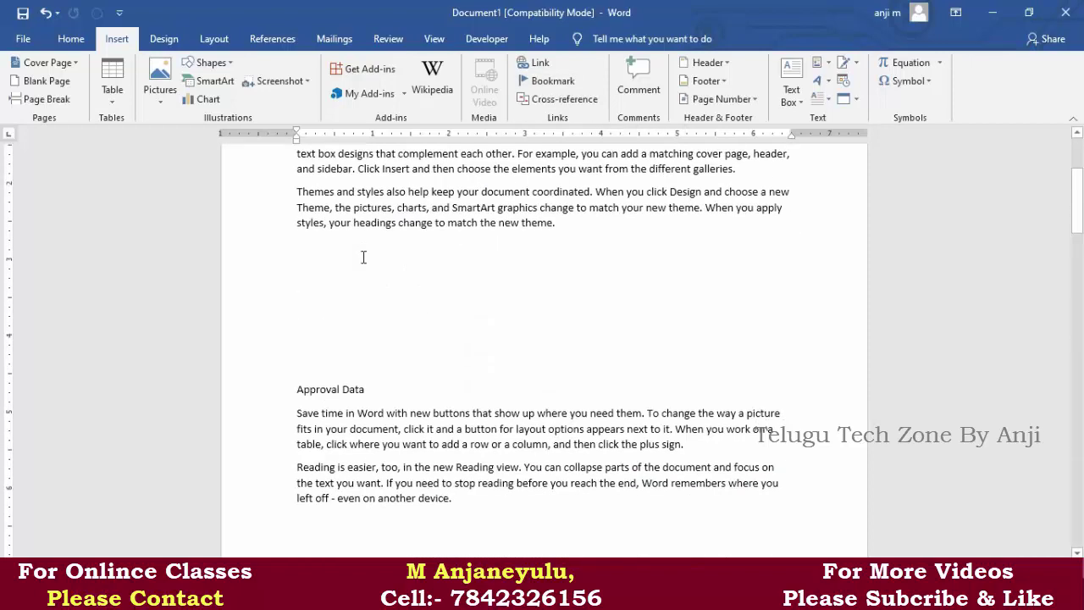
pyautogui.scroll(-10, 368, 275)
pyautogui.scroll(-5, 368, 276)
pyautogui.scroll(-3, 370, 280)
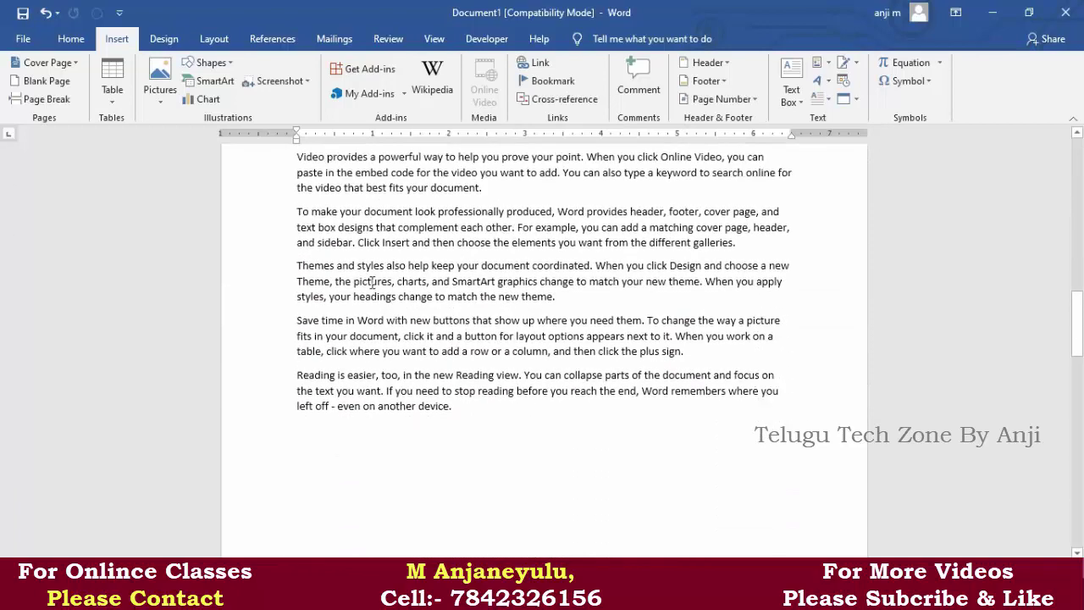
pyautogui.scroll(-1, 372, 282)
pyautogui.scroll(-5, 370, 283)
pyautogui.scroll(-10, 370, 283)
pyautogui.scroll(5, 370, 255)
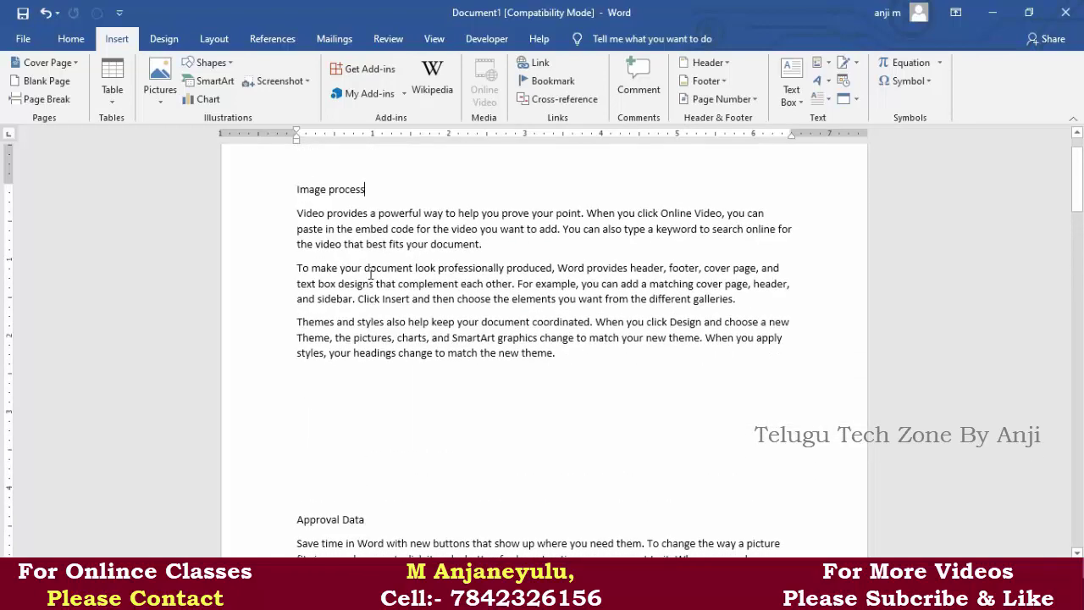
pyautogui.moveTo(366, 190); pyautogui.dragTo(295, 188)
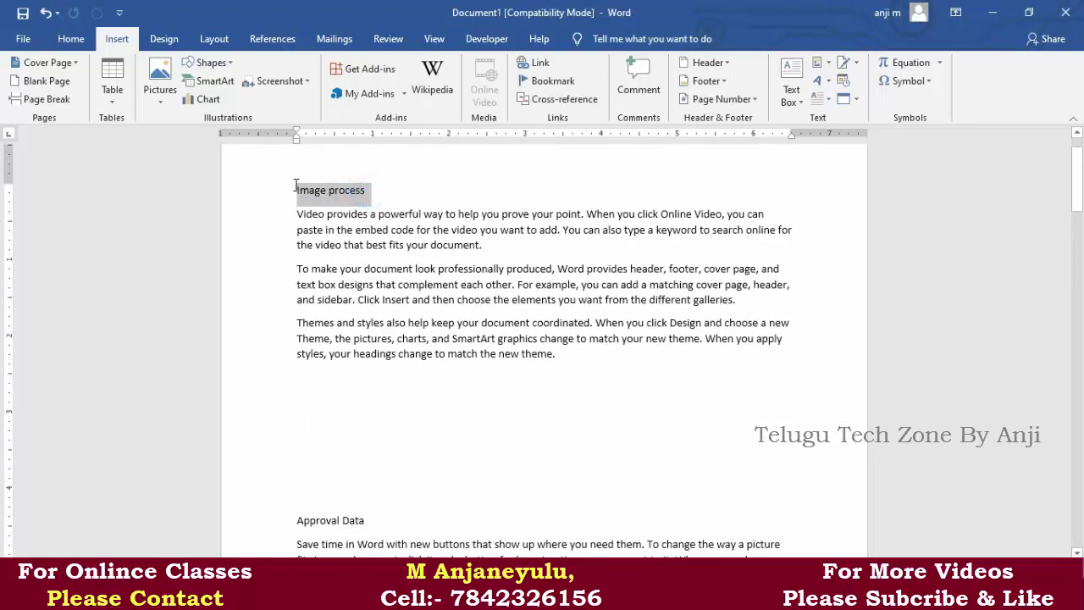
pyautogui.scroll(-1, 382, 407)
pyautogui.scroll(-4, 369, 462)
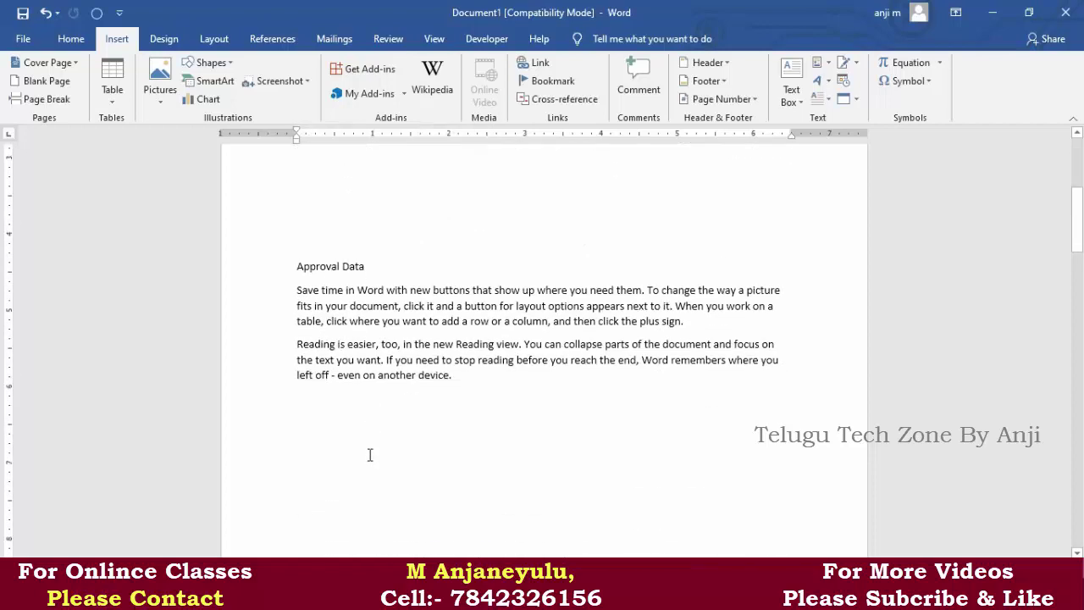
pyautogui.scroll(-3, 373, 449)
pyautogui.scroll(12, 373, 436)
pyautogui.scroll(-10, 368, 428)
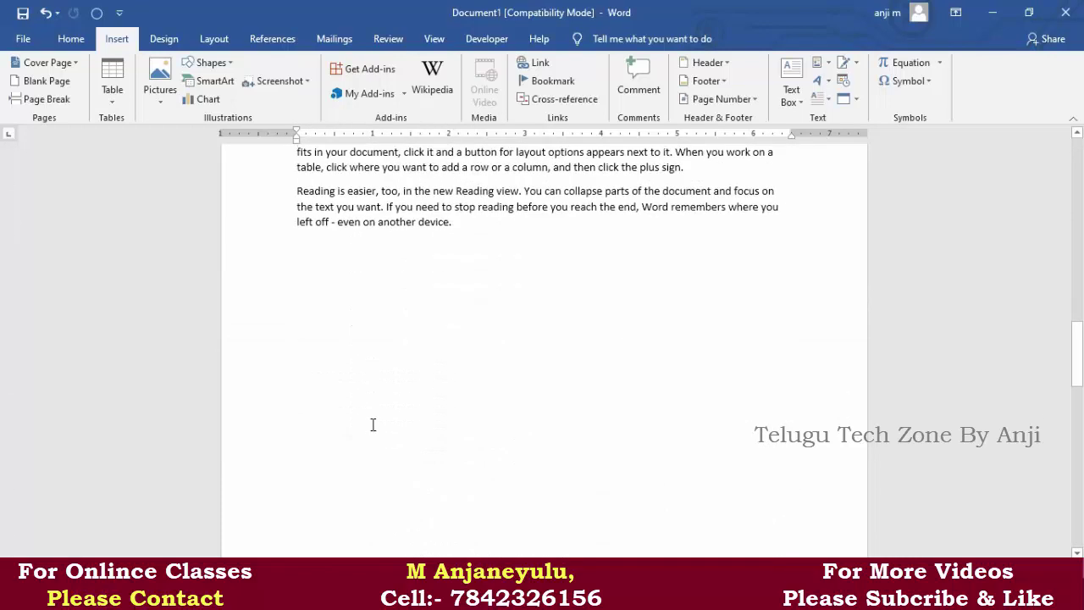
pyautogui.scroll(-5, 368, 428)
pyautogui.scroll(-5, 372, 420)
pyautogui.scroll(-6, 375, 410)
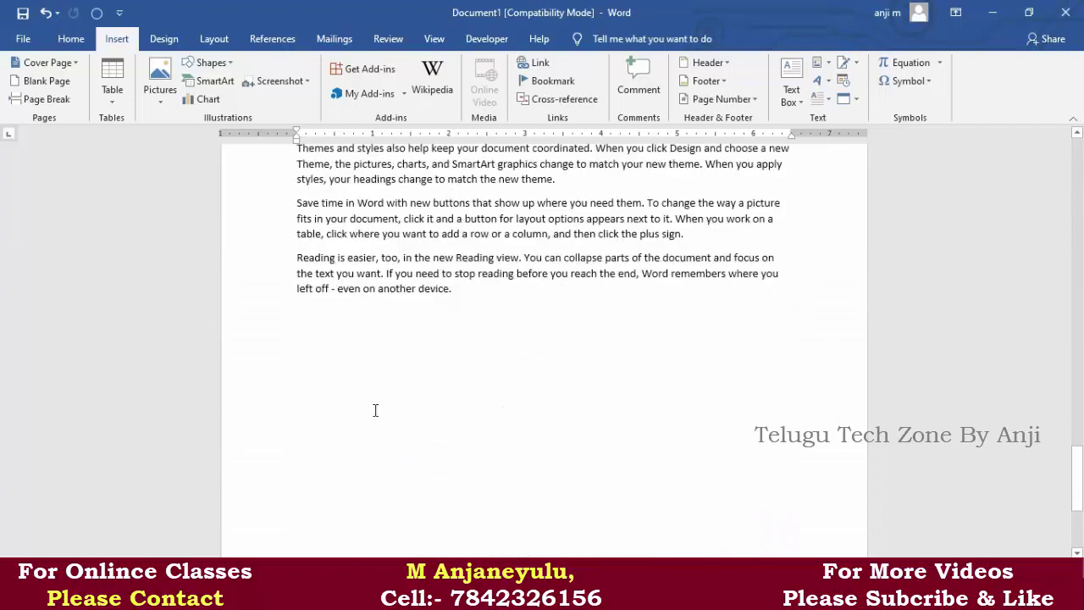
pyautogui.scroll(2, 373, 406)
pyautogui.scroll(6, 370, 404)
pyautogui.scroll(-7, 369, 401)
pyautogui.scroll(6, 370, 400)
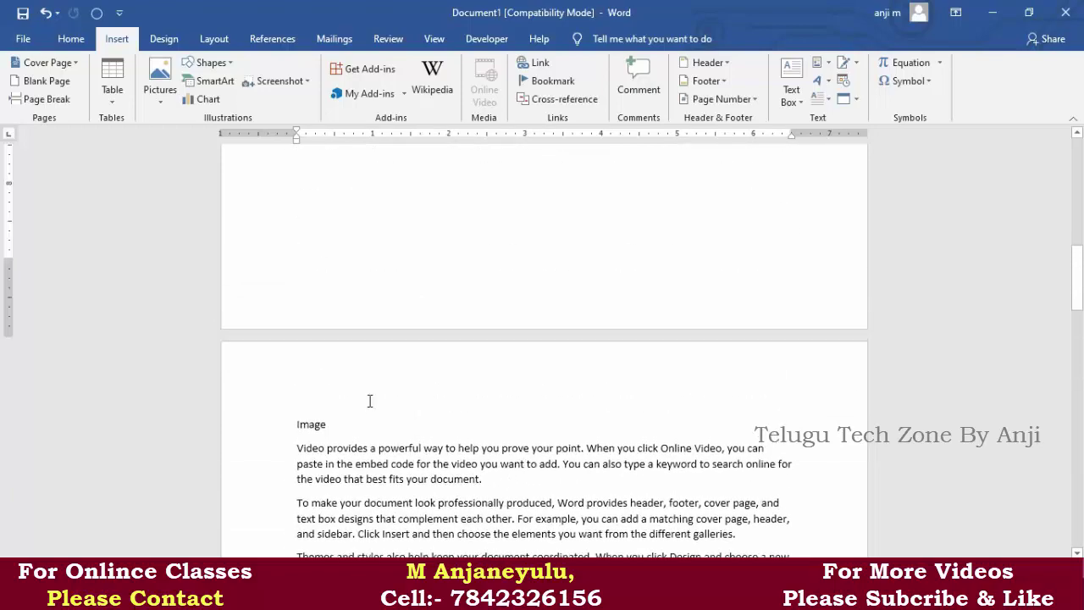
pyautogui.scroll(2, 369, 400)
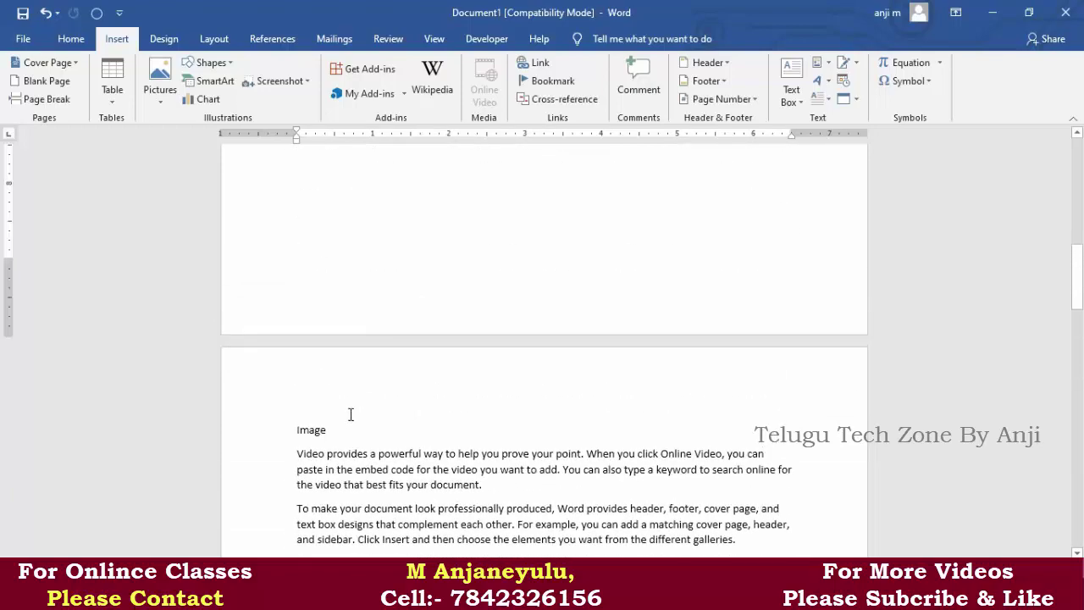
pyautogui.doubleClick(328, 430)
pyautogui.scroll(-10, 435, 307)
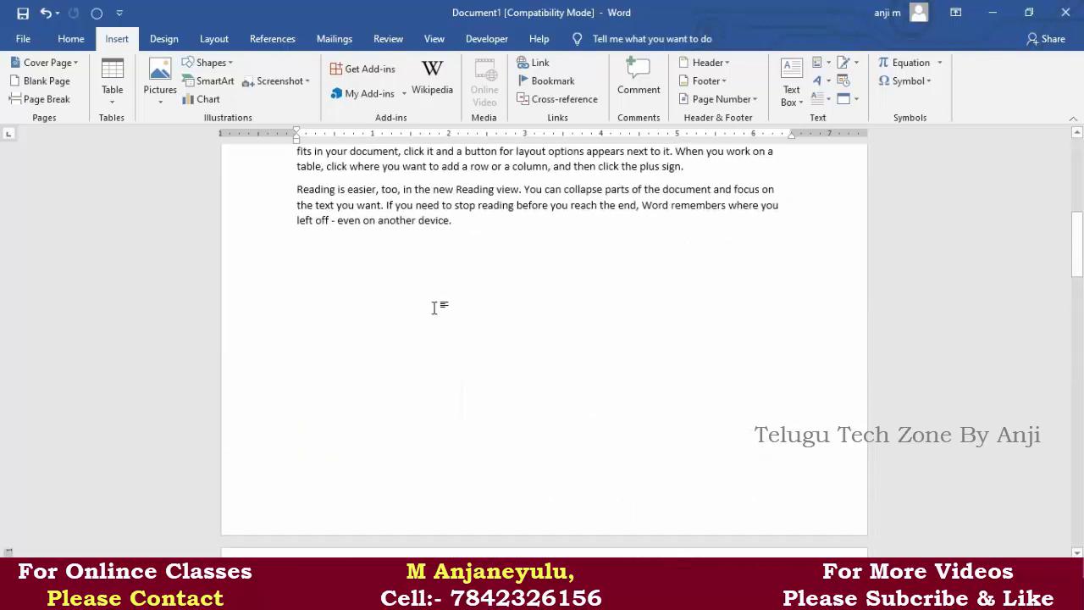
pyautogui.scroll(2, 434, 310)
pyautogui.scroll(3, 434, 310)
pyautogui.scroll(2, 432, 313)
pyautogui.scroll(1, 430, 314)
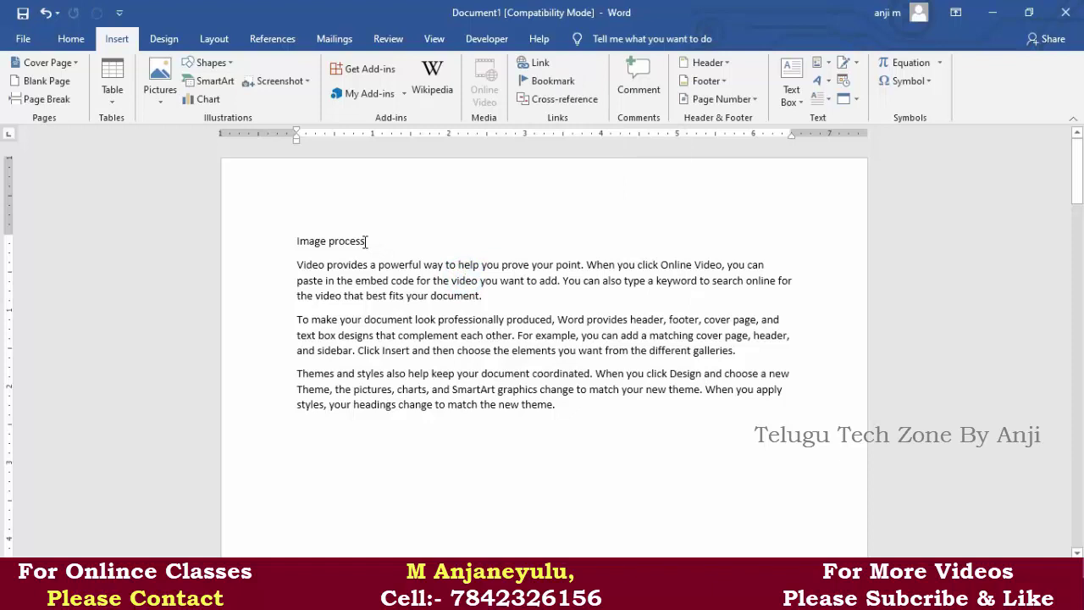
# Add a bookmark named Image1 on the selected 'Image process' heading
pyautogui.moveTo(365, 241); pyautogui.dragTo(303, 240)
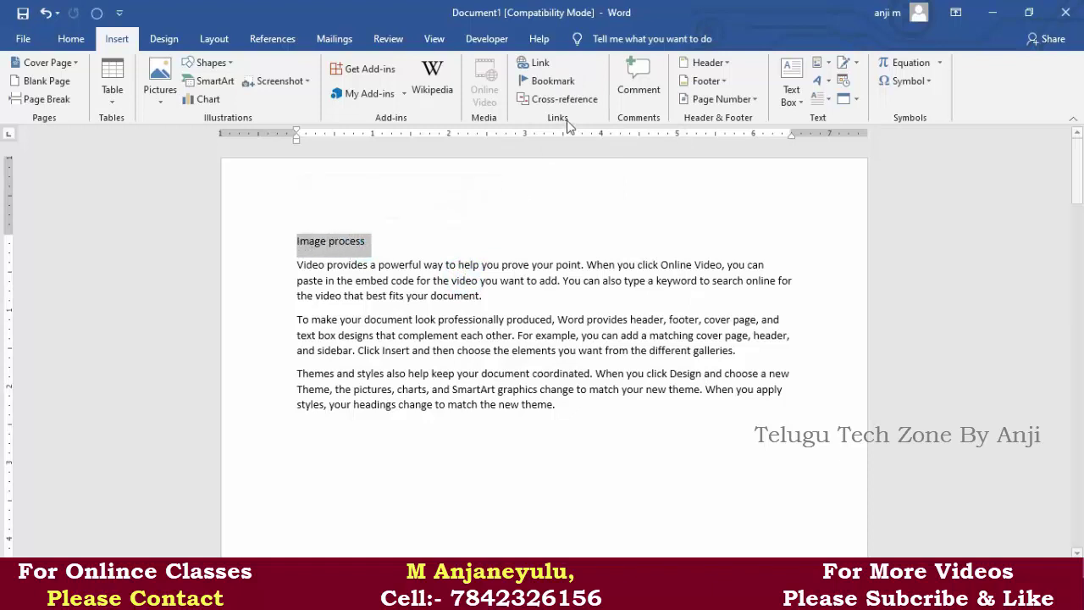
pyautogui.click(553, 81)
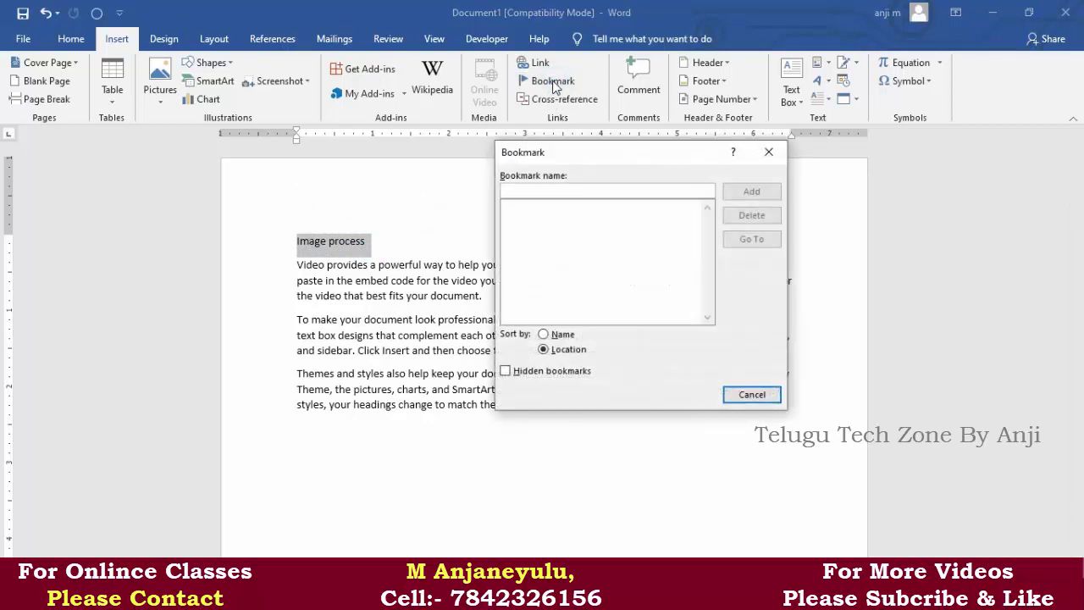
pyautogui.click(544, 336)
pyautogui.click(552, 348)
pyautogui.click(543, 189)
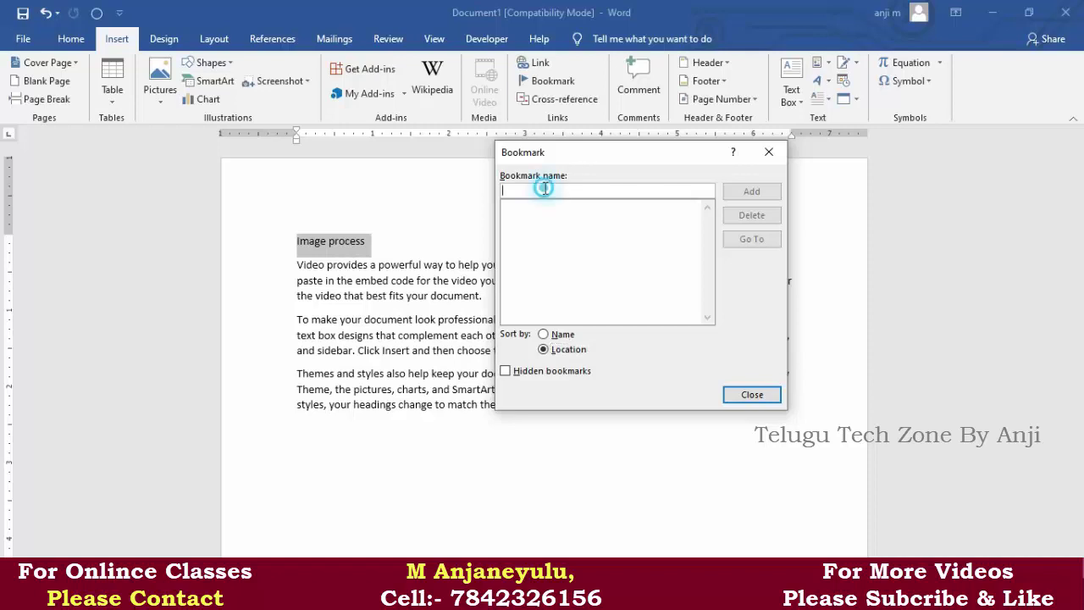
pyautogui.write('Imag')
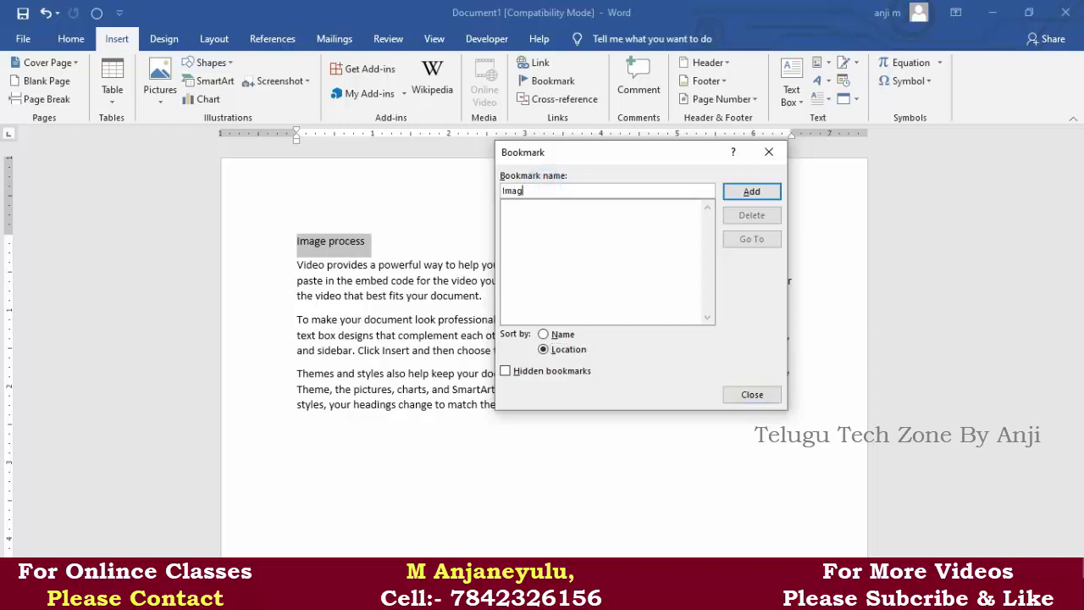
pyautogui.write('e Proces')
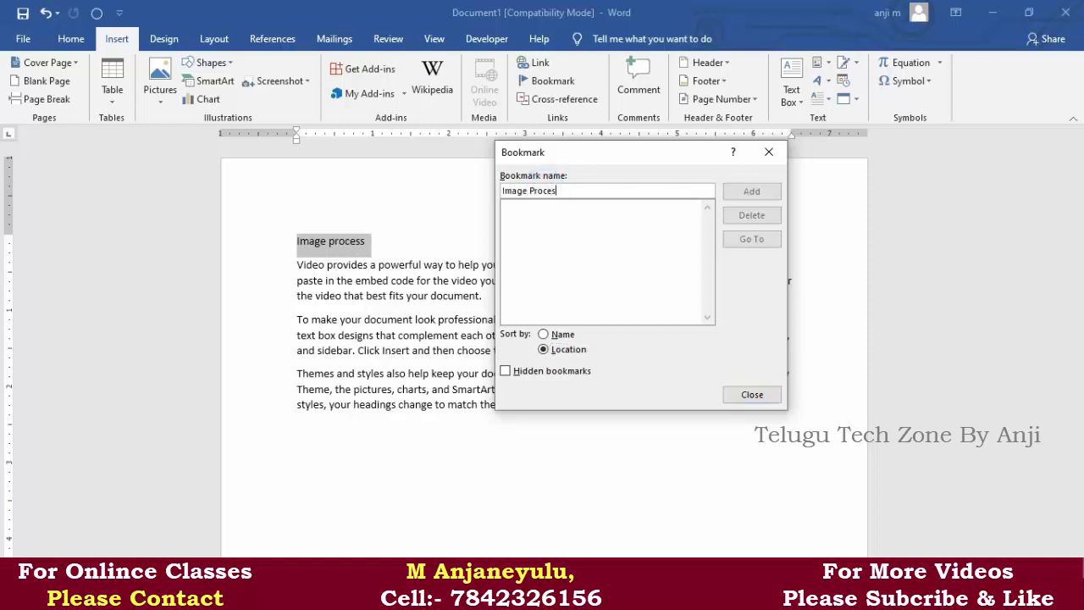
pyautogui.press('BackSpace')
pyautogui.write('Image1')
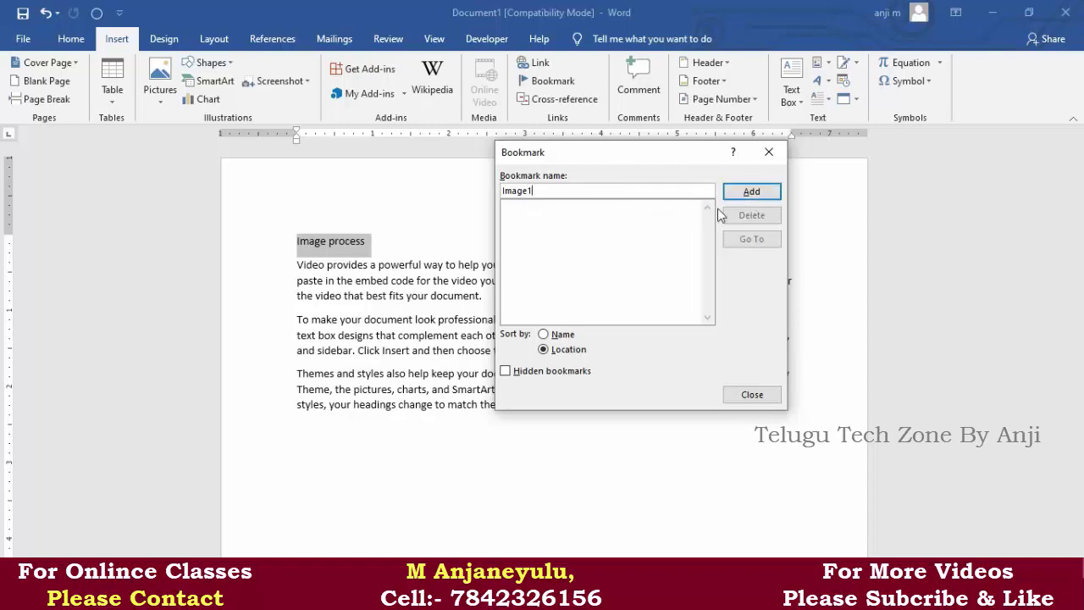
pyautogui.click(752, 193)
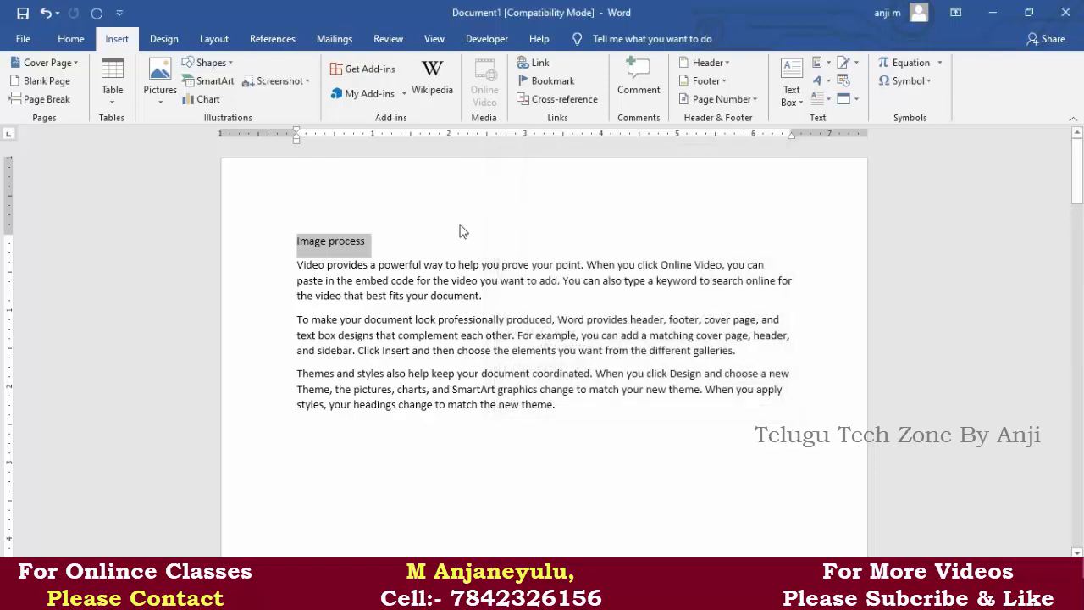
# Bookmark the Approval Data heading as Approval
pyautogui.scroll(-5, 402, 279)
pyautogui.moveTo(371, 317); pyautogui.dragTo(297, 318)
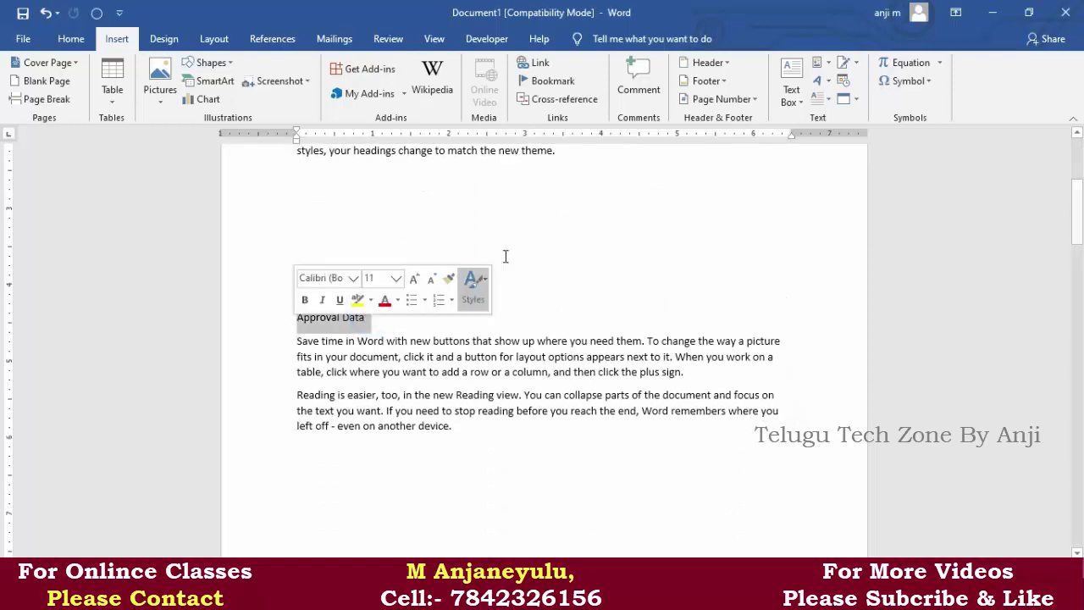
pyautogui.click(553, 81)
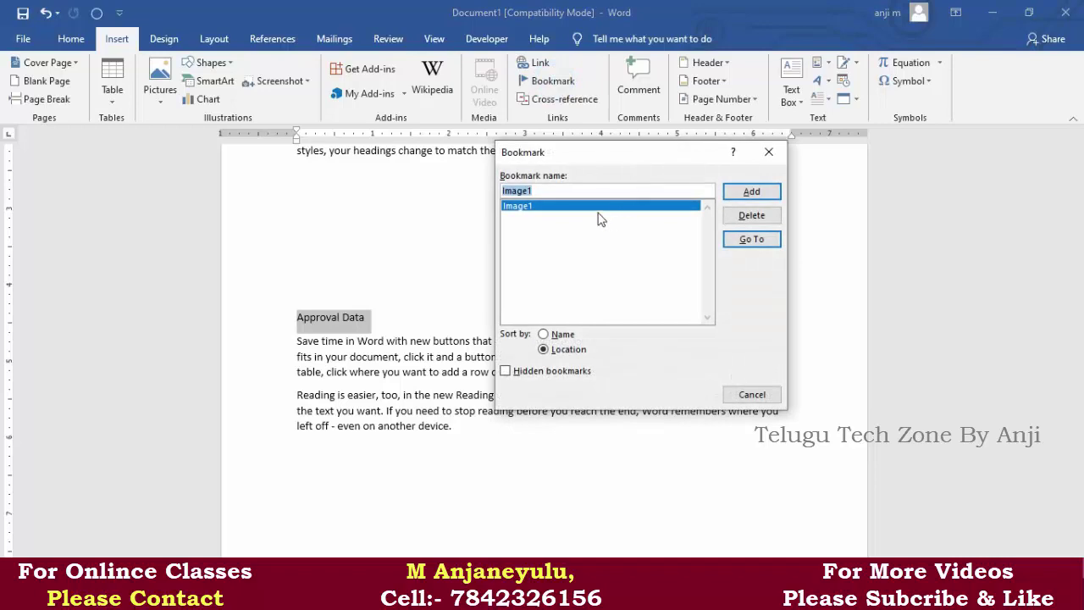
pyautogui.write('Approval')
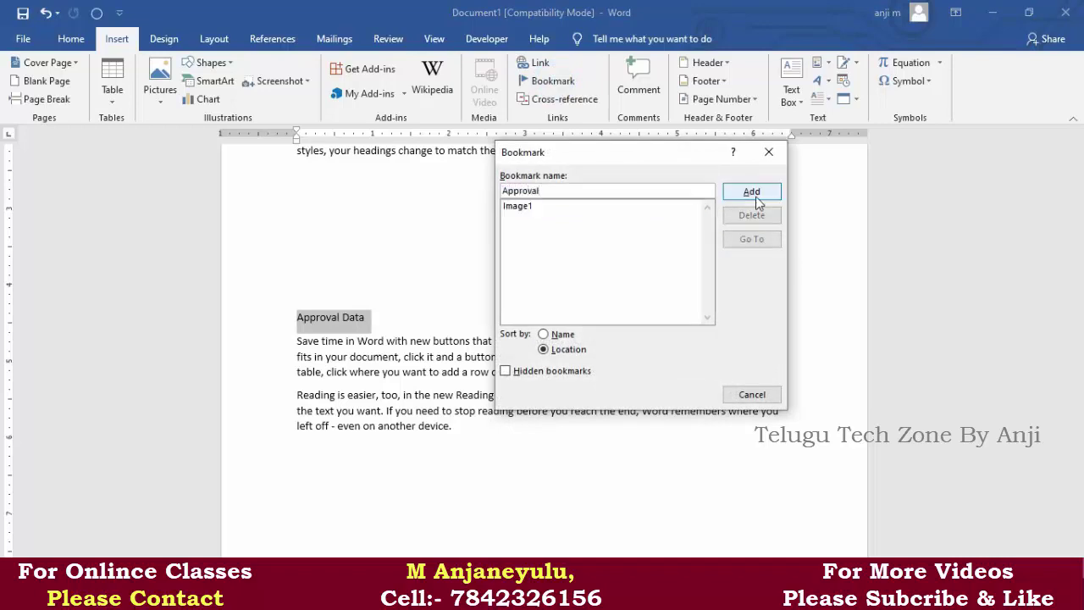
pyautogui.click(752, 191)
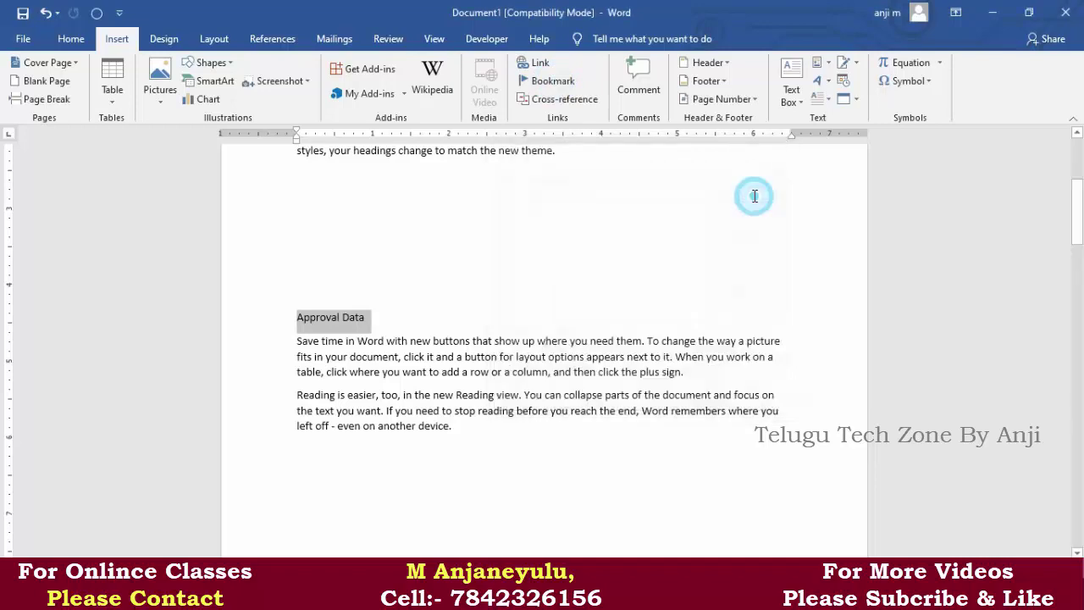
# Bookmark the Image heading as Image
pyautogui.scroll(-3, 418, 342)
pyautogui.scroll(10, 396, 386)
pyautogui.moveTo(345, 380); pyautogui.dragTo(296, 381)
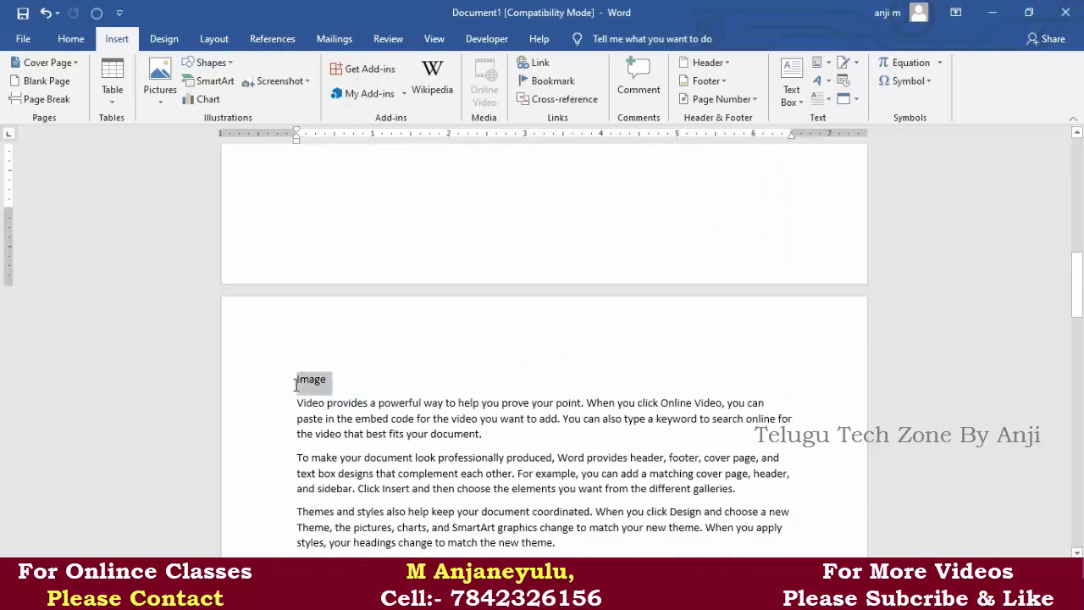
pyautogui.click(546, 80)
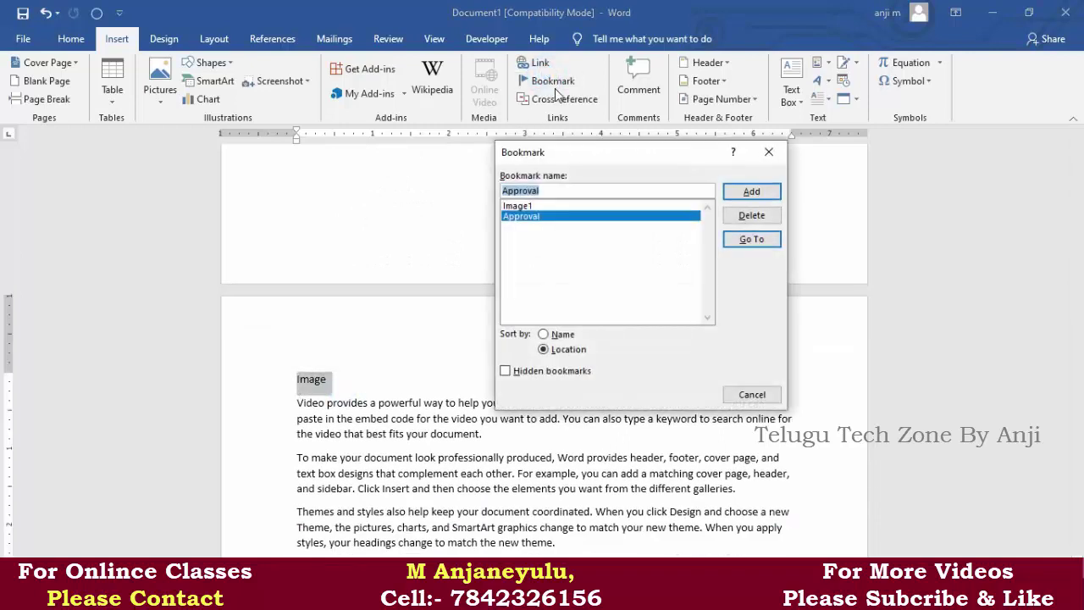
pyautogui.write('Image')
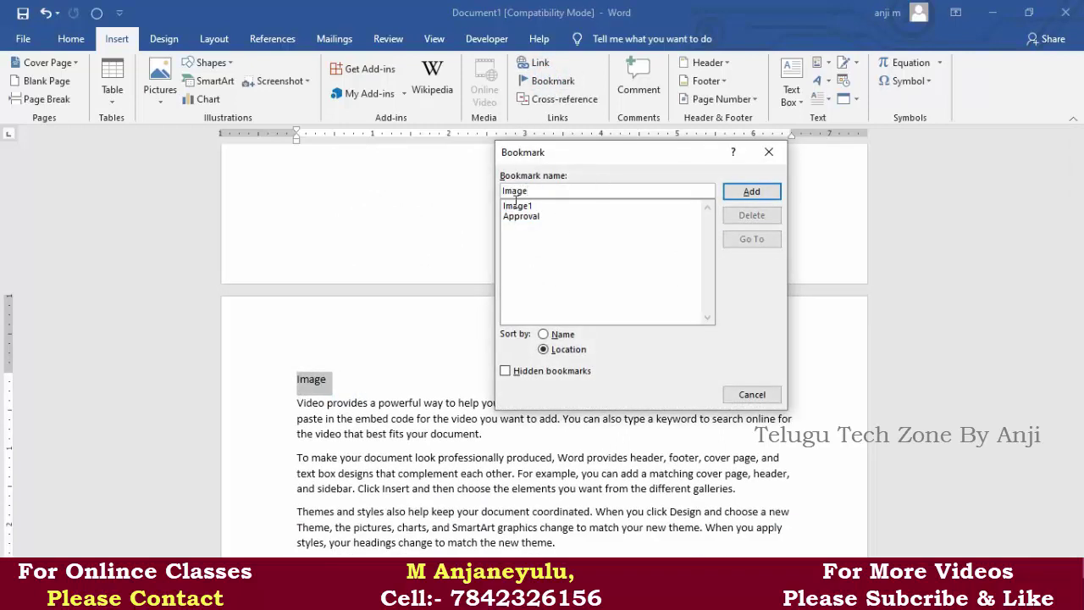
pyautogui.click(751, 191)
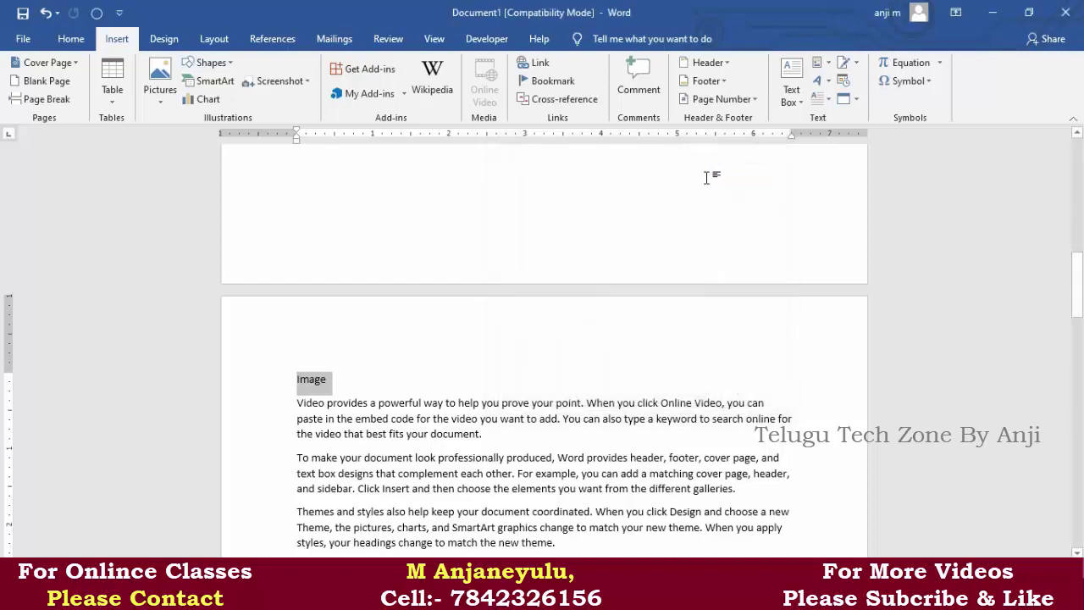
# Bookmark the Data heading as Data
pyautogui.scroll(-4, 440, 396)
pyautogui.scroll(-5, 375, 394)
pyautogui.scroll(-5, 376, 395)
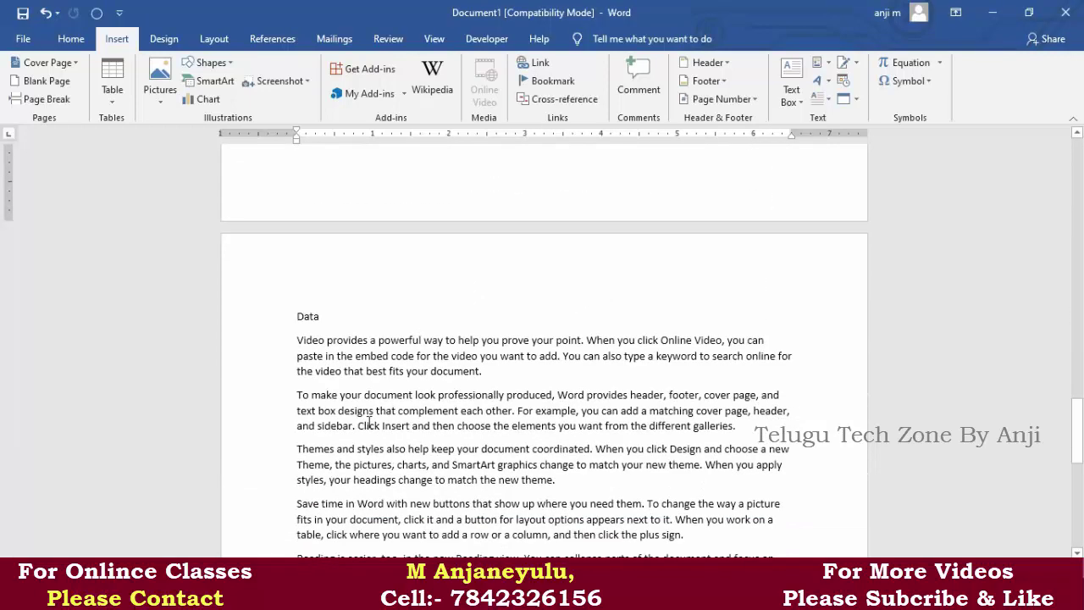
pyautogui.moveTo(345, 320); pyautogui.dragTo(296, 314)
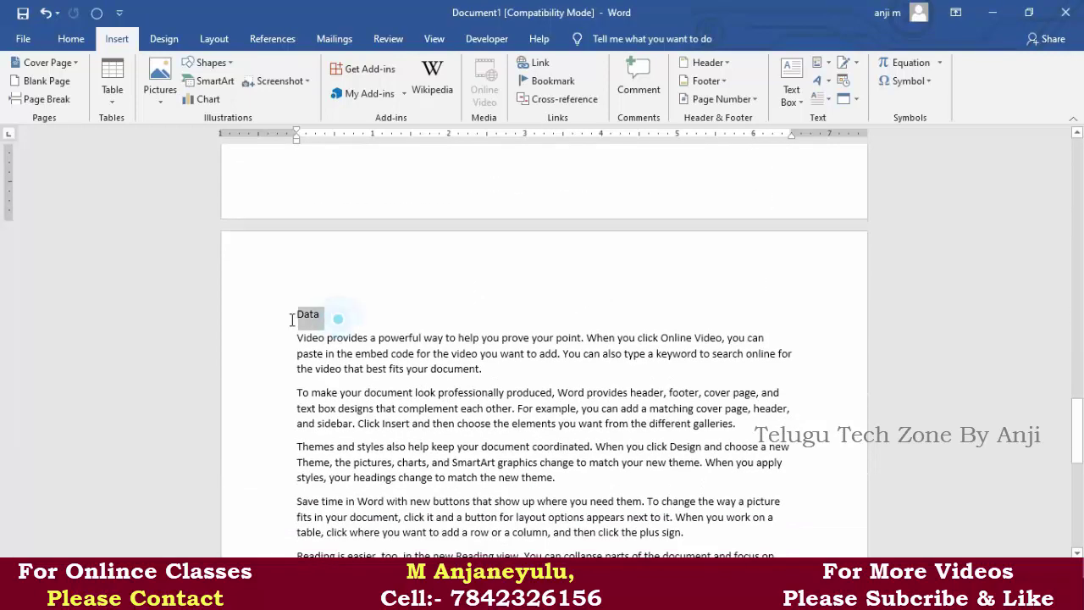
pyautogui.click(552, 80)
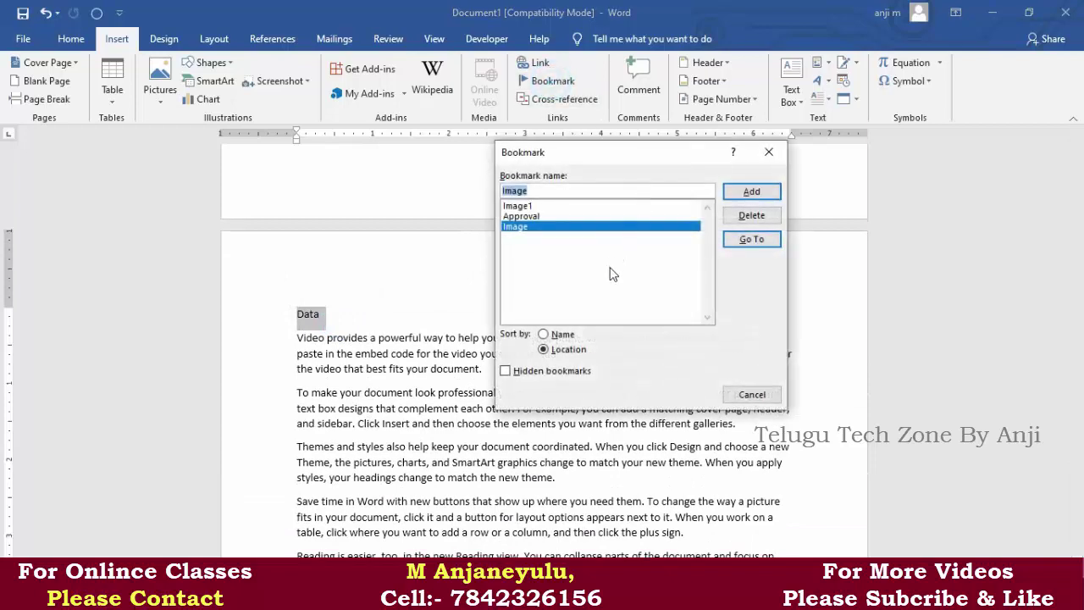
pyautogui.write('Data')
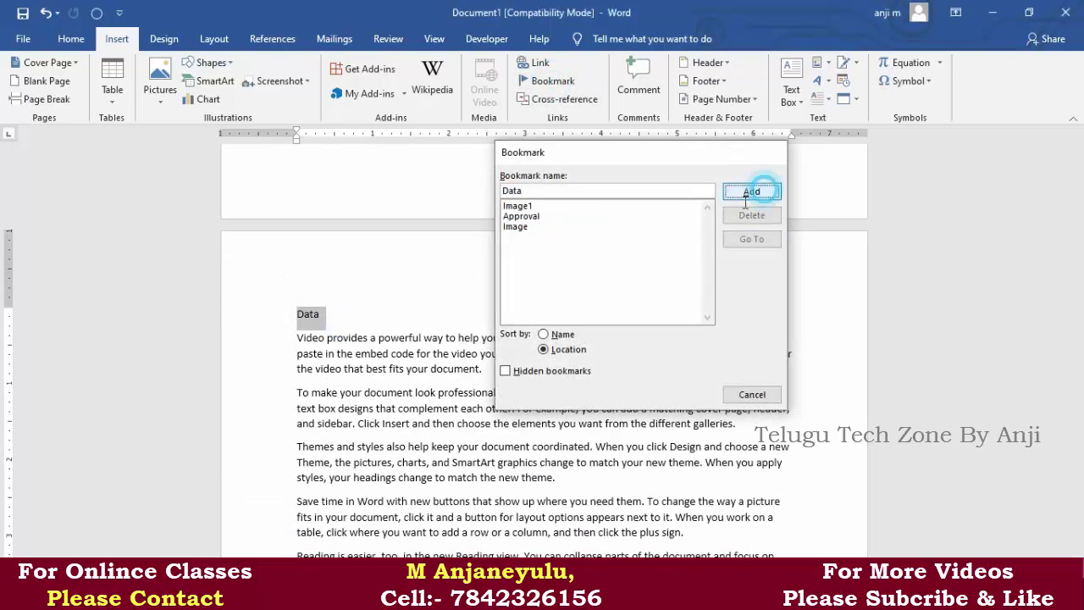
pyautogui.click(751, 192)
pyautogui.scroll(-5, 467, 397)
pyautogui.scroll(-3, 471, 399)
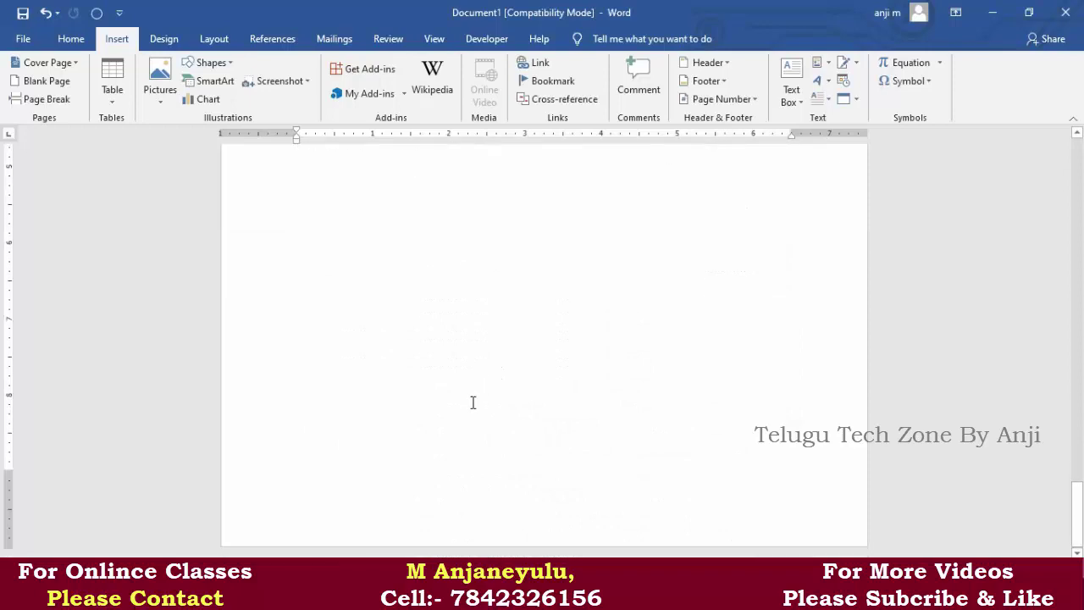
pyautogui.scroll(-6, 464, 412)
pyautogui.scroll(2, 465, 413)
pyautogui.click(347, 342)
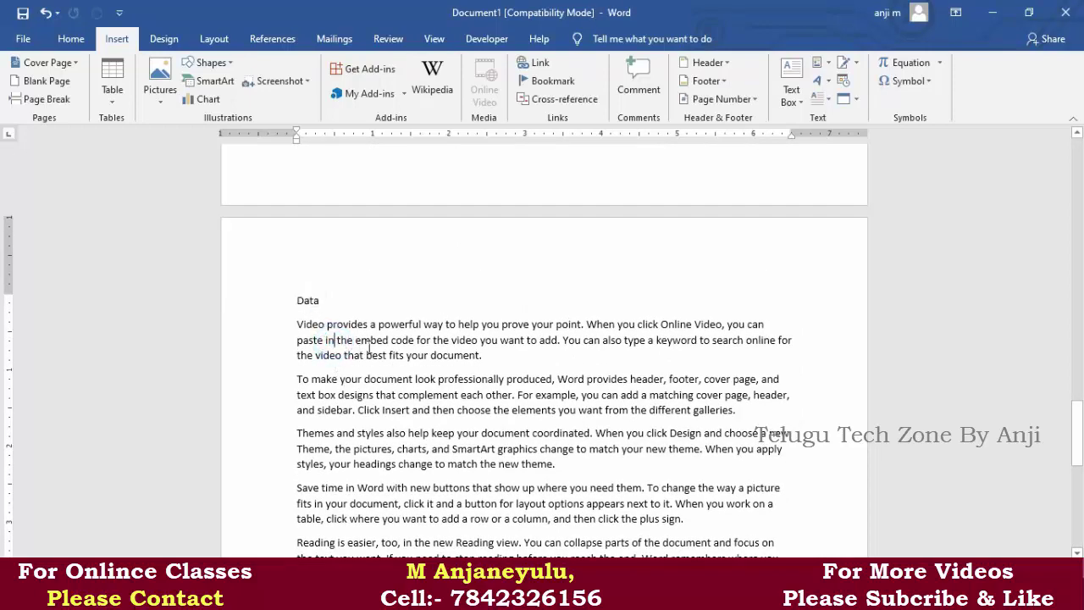
# Jump to the Image1 bookmark with Go To and close the Bookmark dialog
pyautogui.click(552, 80)
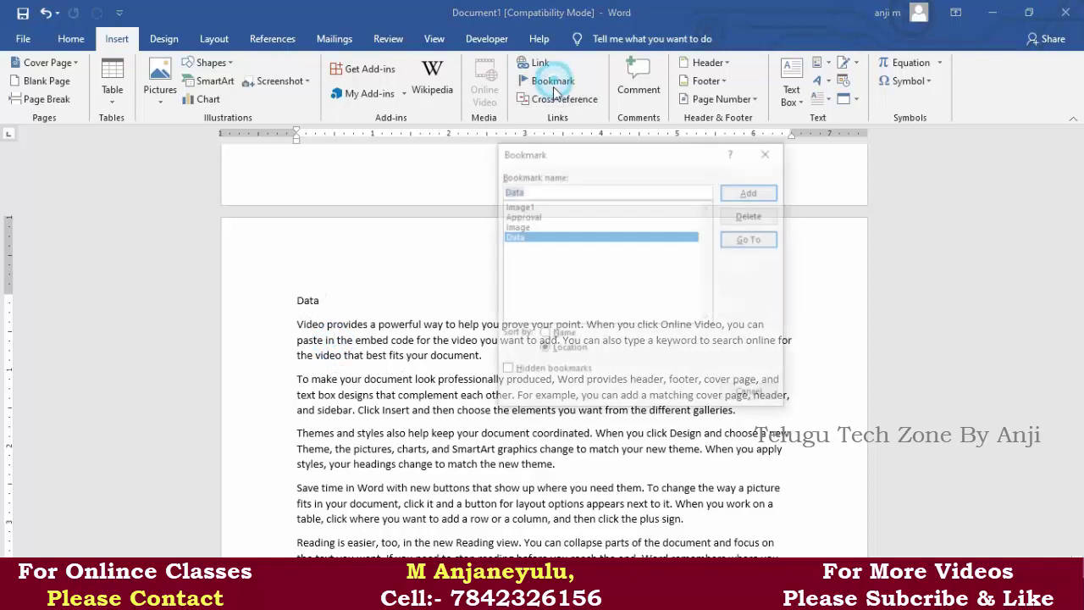
pyautogui.click(518, 206)
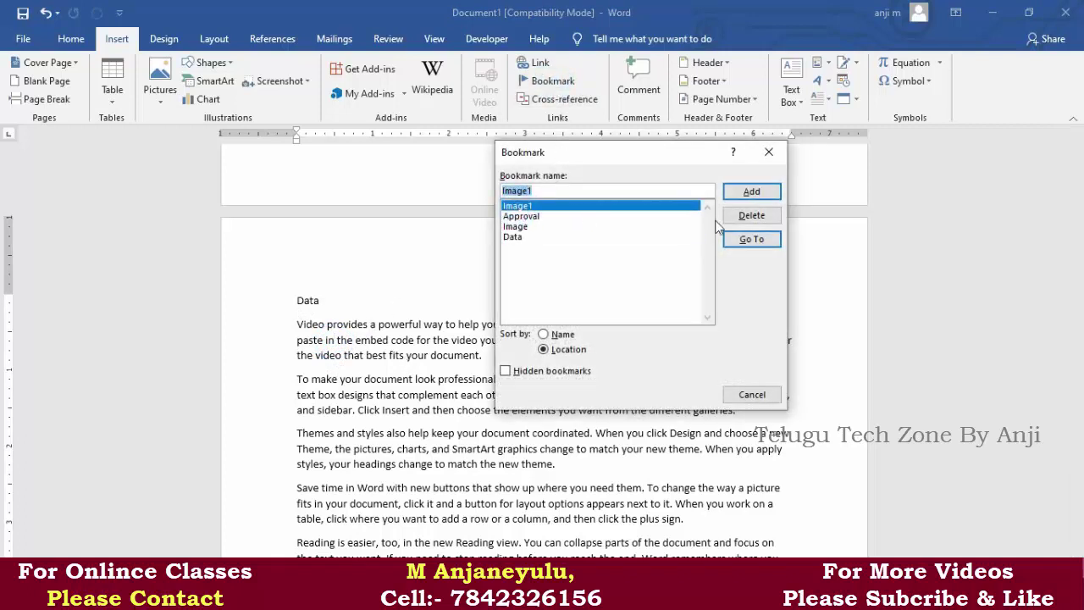
pyautogui.click(760, 240)
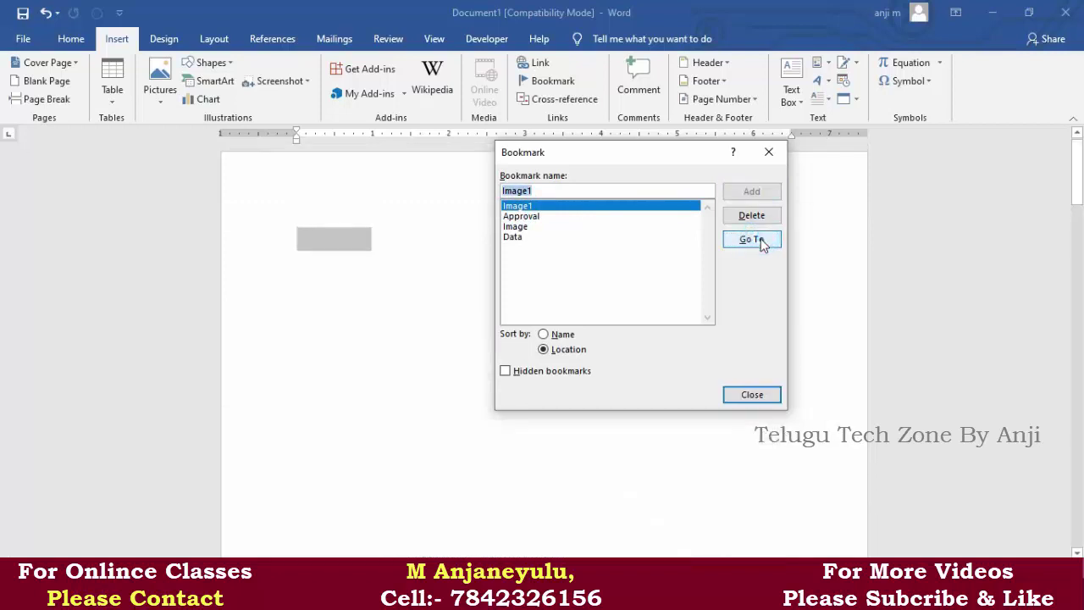
pyautogui.click(759, 396)
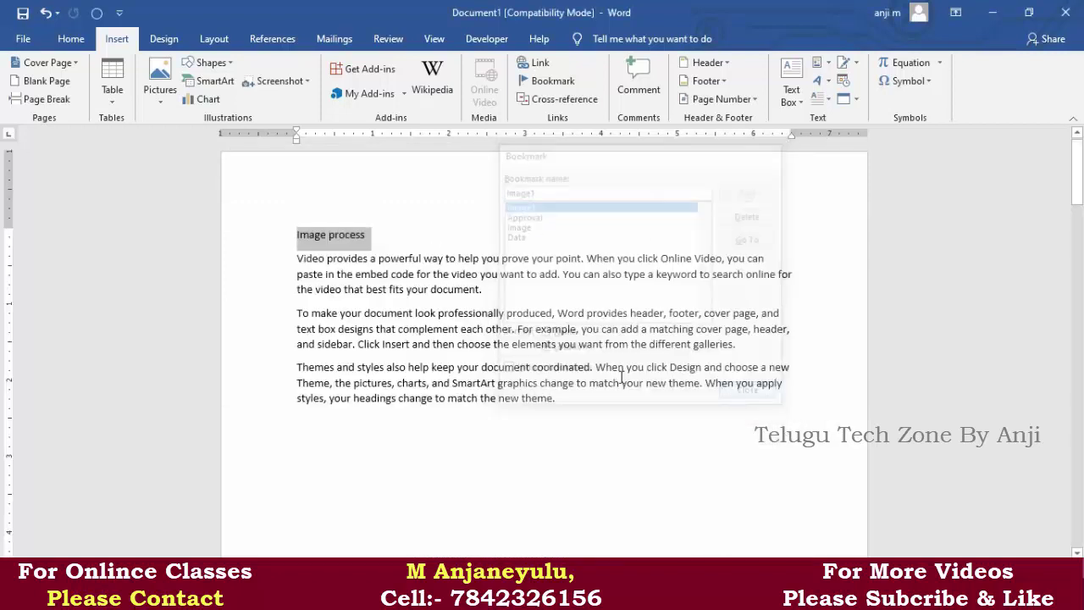
pyautogui.click(470, 362)
# Go To the Approval, Image and Data bookmarks in turn, then close the dialog
pyautogui.click(548, 80)
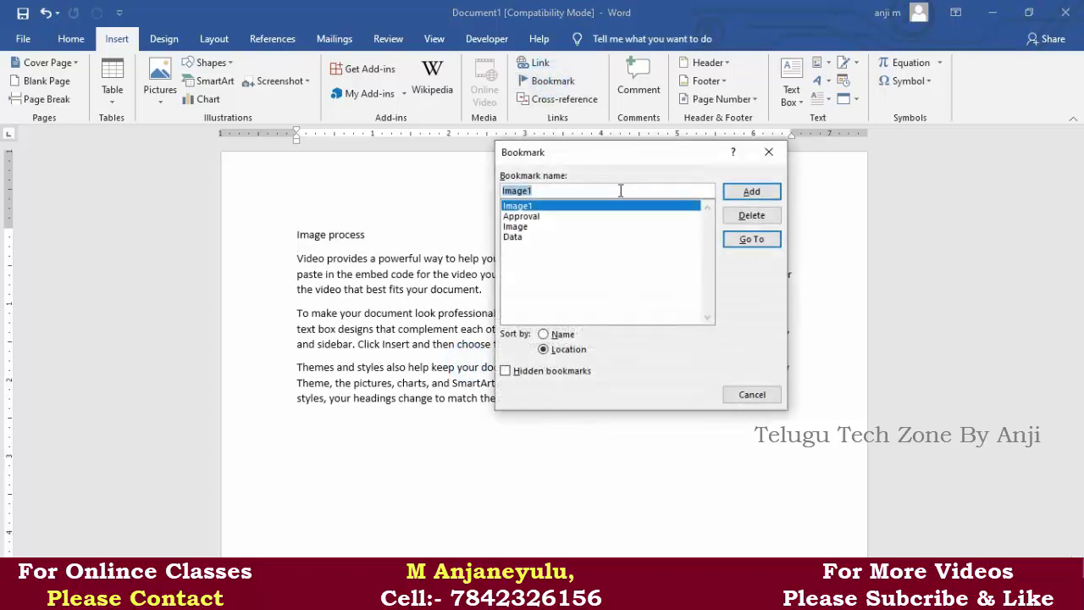
pyautogui.click(525, 217)
pyautogui.click(751, 239)
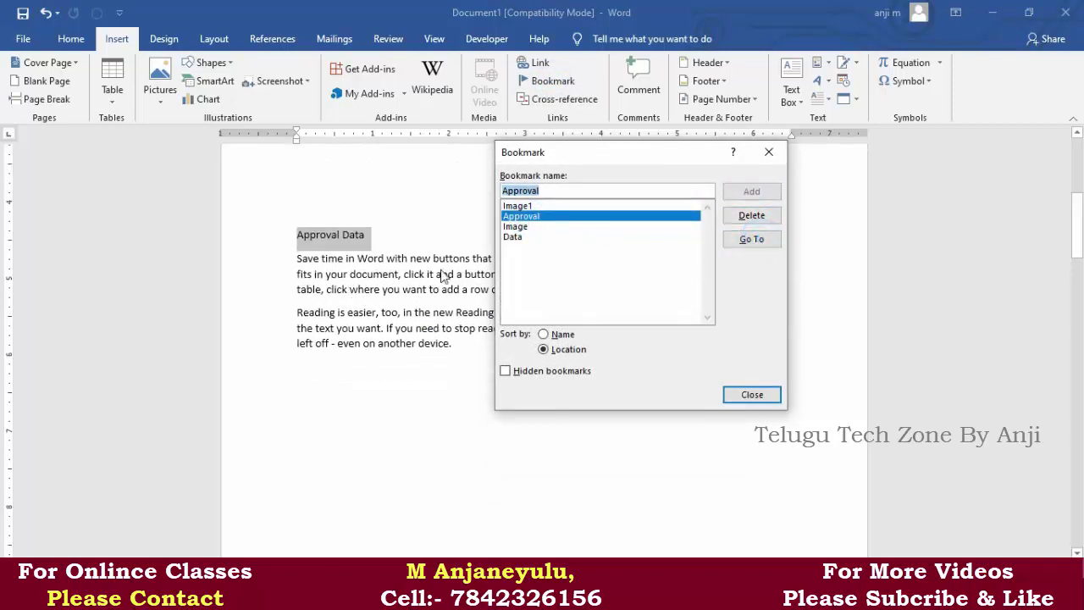
pyautogui.click(522, 227)
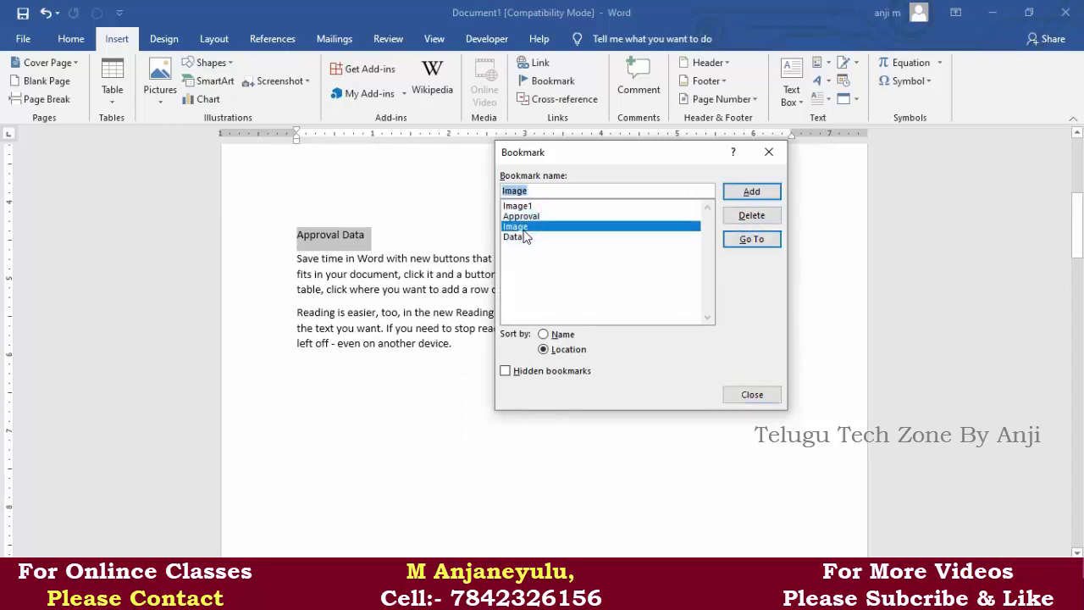
pyautogui.click(745, 243)
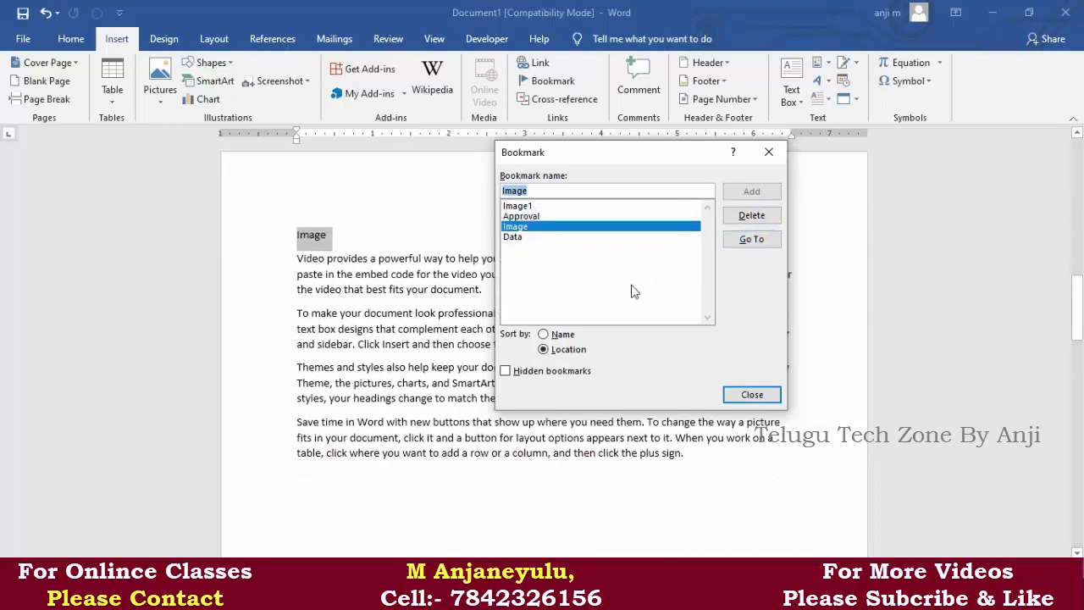
pyautogui.click(514, 237)
pyautogui.click(746, 245)
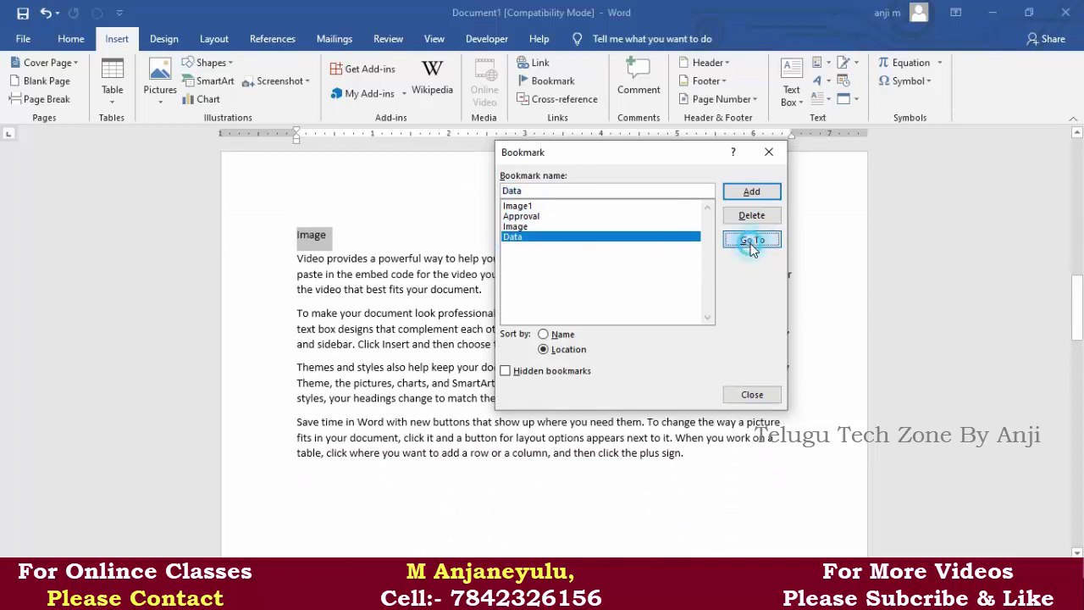
pyautogui.click(746, 398)
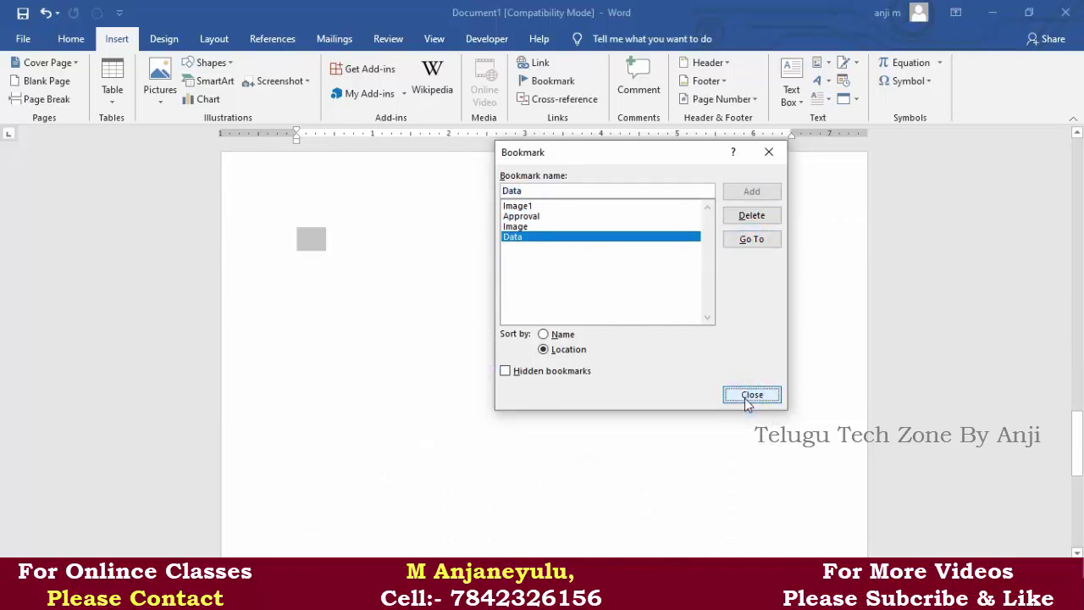
pyautogui.click(747, 398)
pyautogui.click(327, 243)
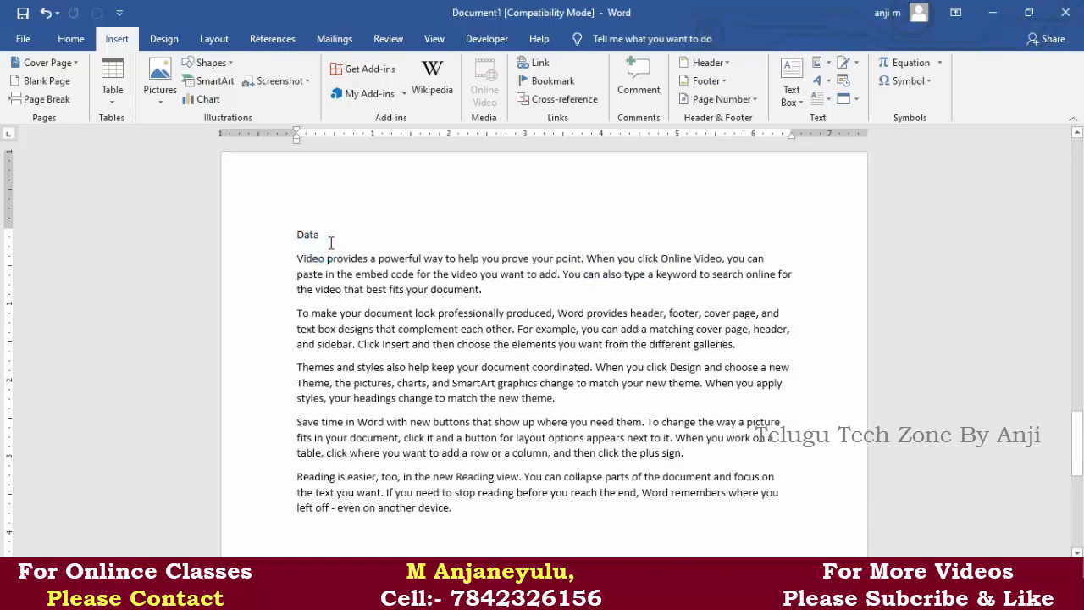
pyautogui.click(332, 239)
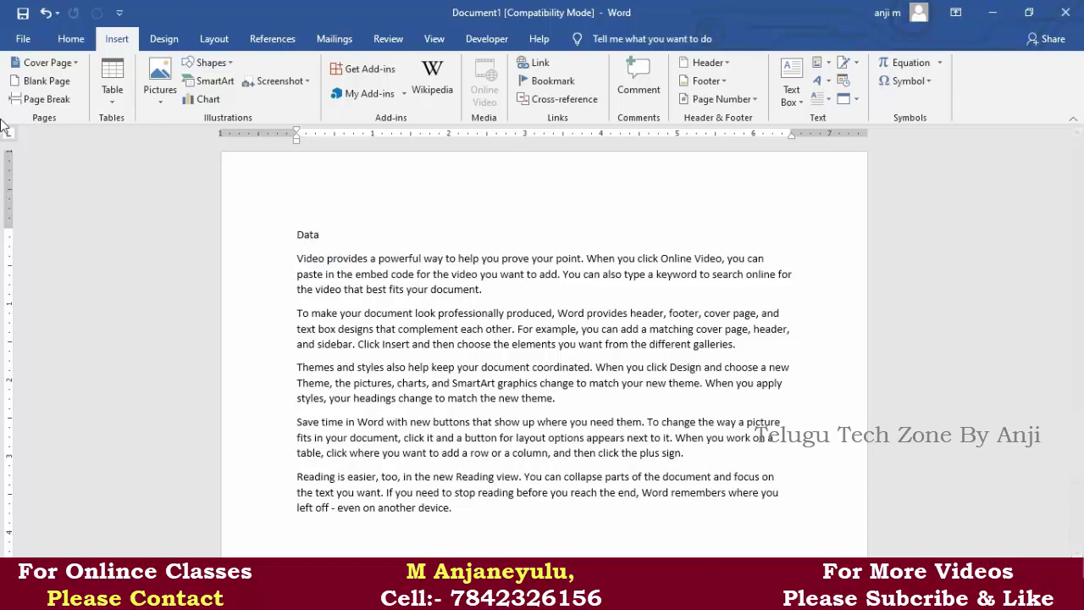
# Enable Show bookmarks under Word Options > Advanced and confirm with OK
pyautogui.click(23, 38)
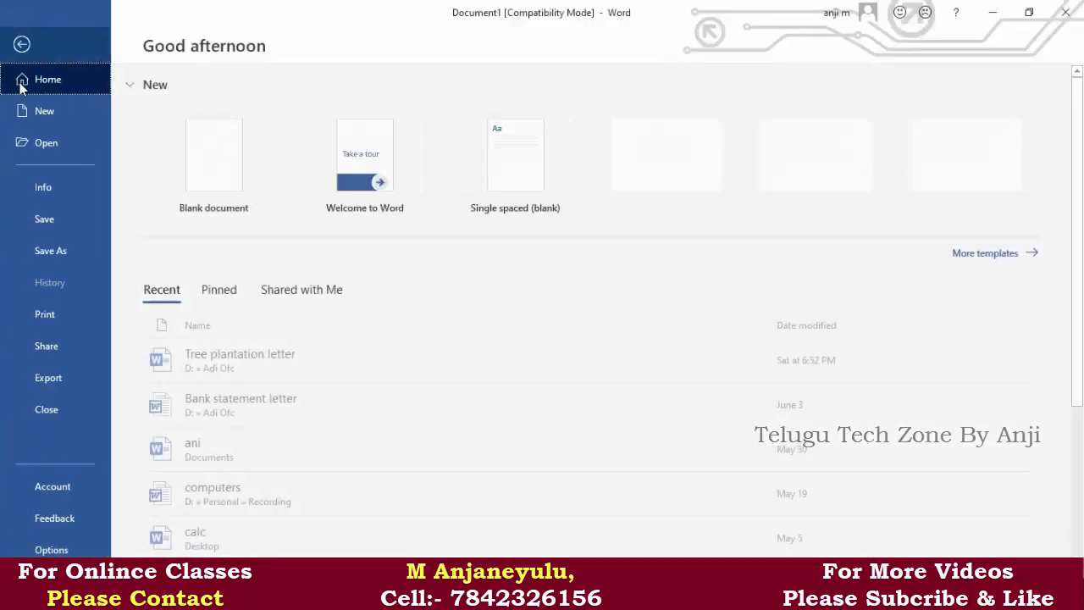
pyautogui.click(50, 549)
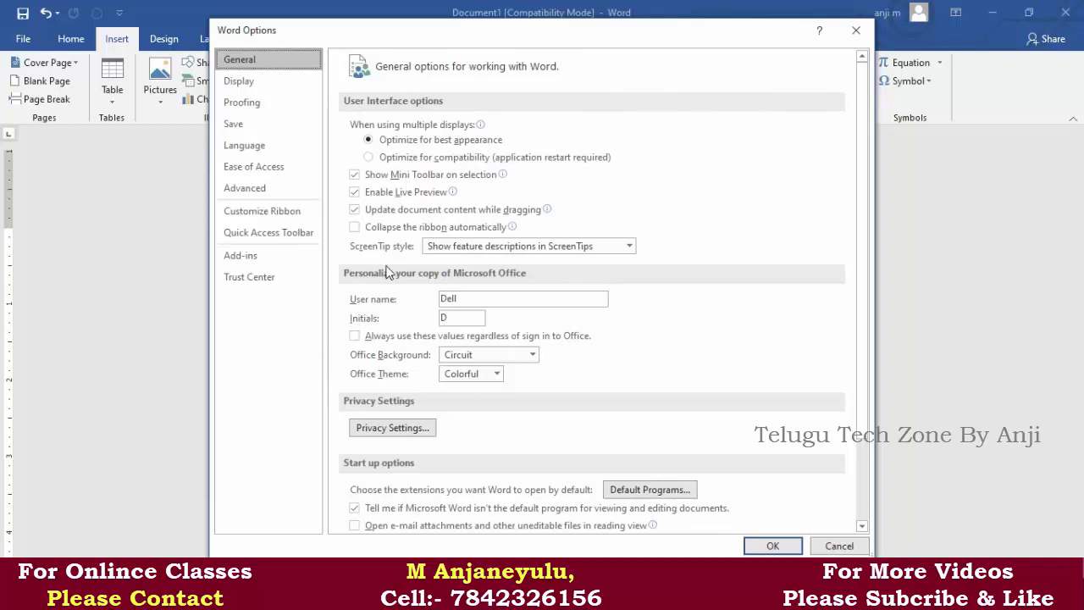
pyautogui.click(245, 188)
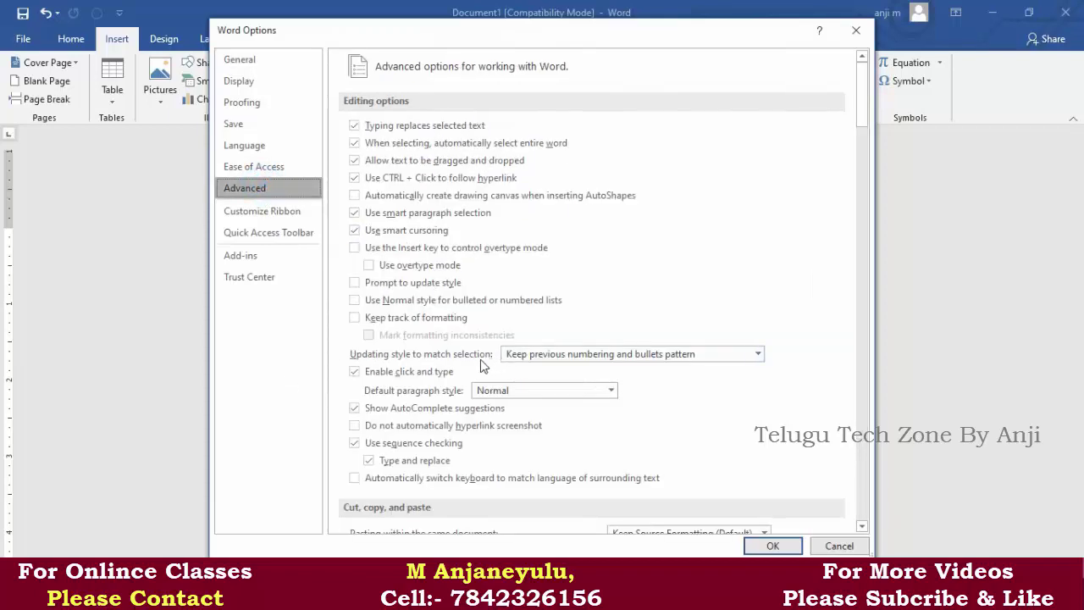
pyautogui.scroll(-4, 474, 372)
pyautogui.scroll(-3, 456, 389)
pyautogui.scroll(-3, 455, 391)
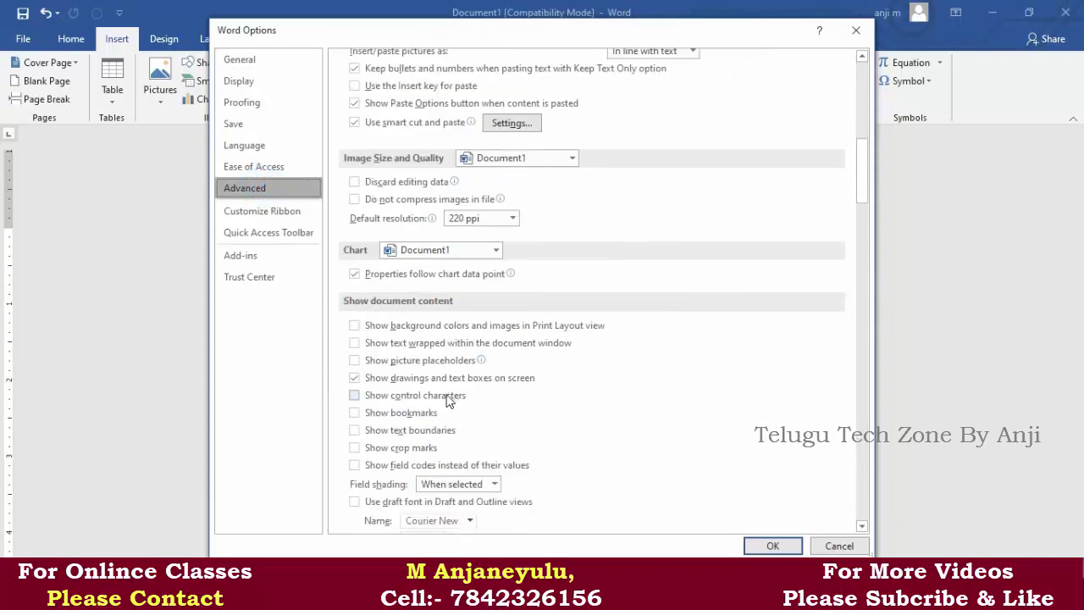
pyautogui.scroll(-1, 373, 322)
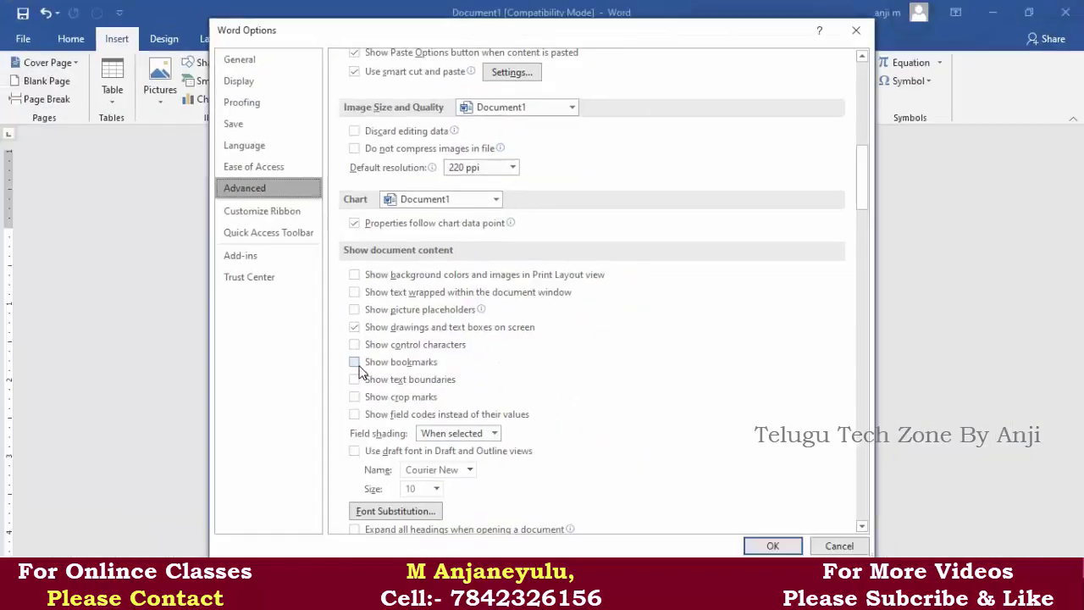
pyautogui.click(358, 365)
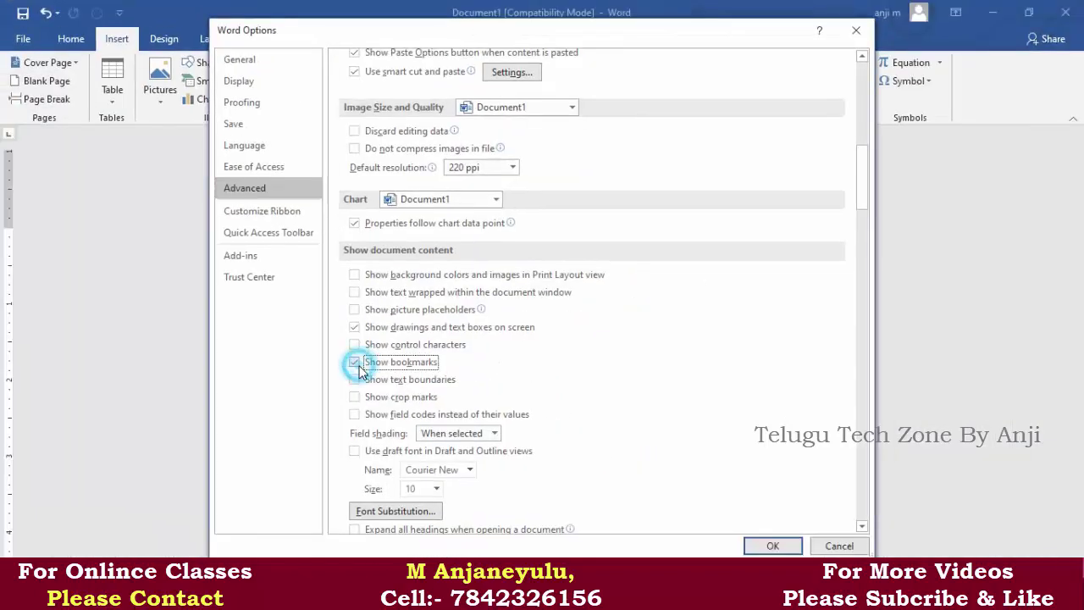
pyautogui.click(772, 545)
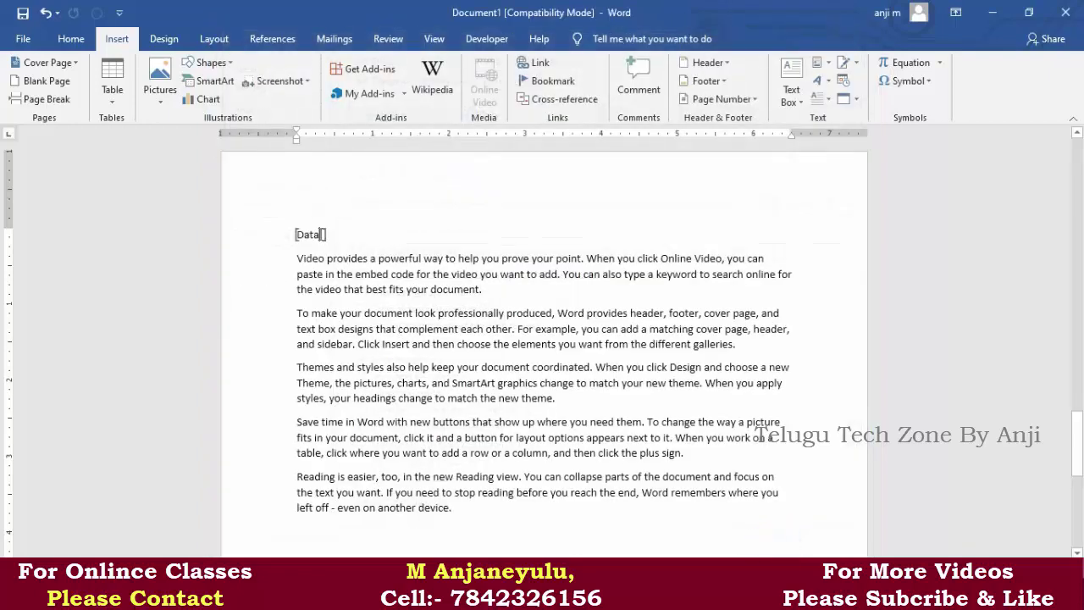
pyautogui.scroll(-5, 322, 324)
pyautogui.scroll(-3, 336, 380)
pyautogui.scroll(4, 358, 404)
pyautogui.scroll(2, 352, 384)
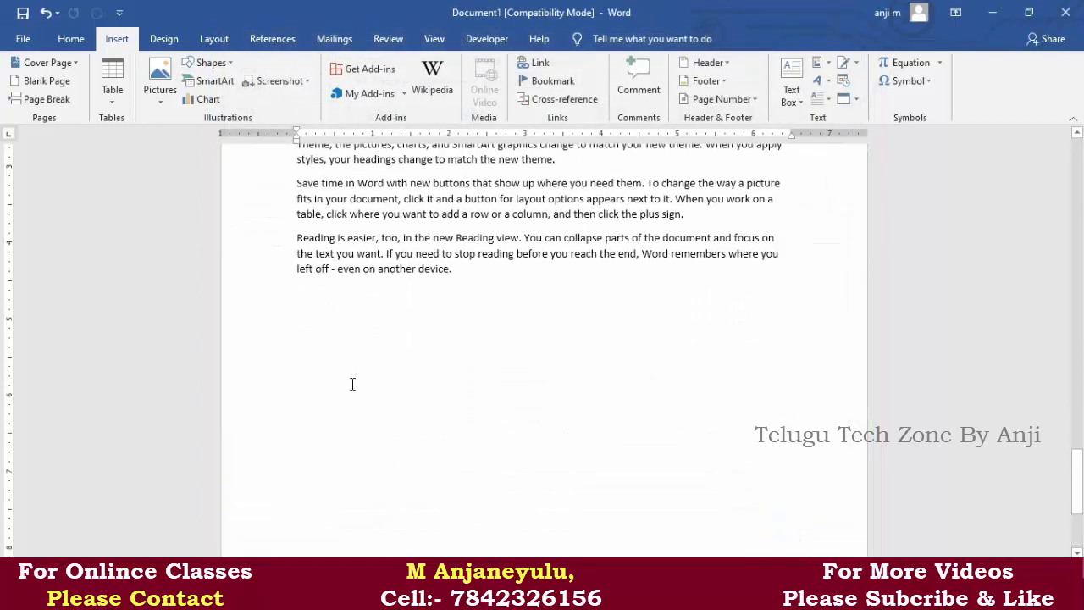
pyautogui.scroll(-3, 346, 404)
pyautogui.scroll(3, 333, 435)
pyautogui.scroll(5, 336, 435)
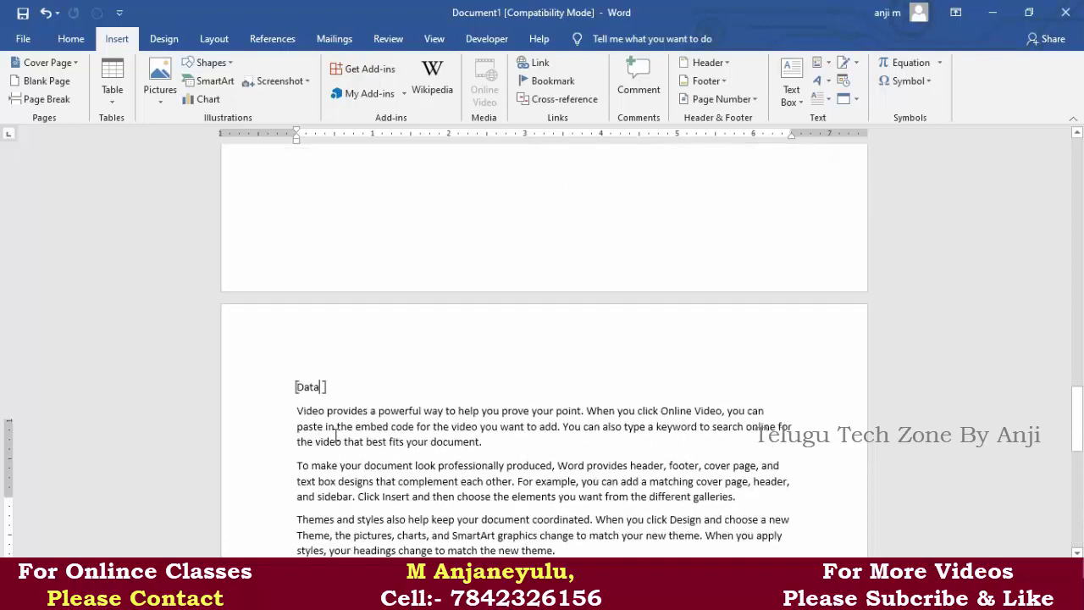
pyautogui.scroll(5, 336, 434)
pyautogui.scroll(5, 339, 411)
pyautogui.scroll(1, 348, 243)
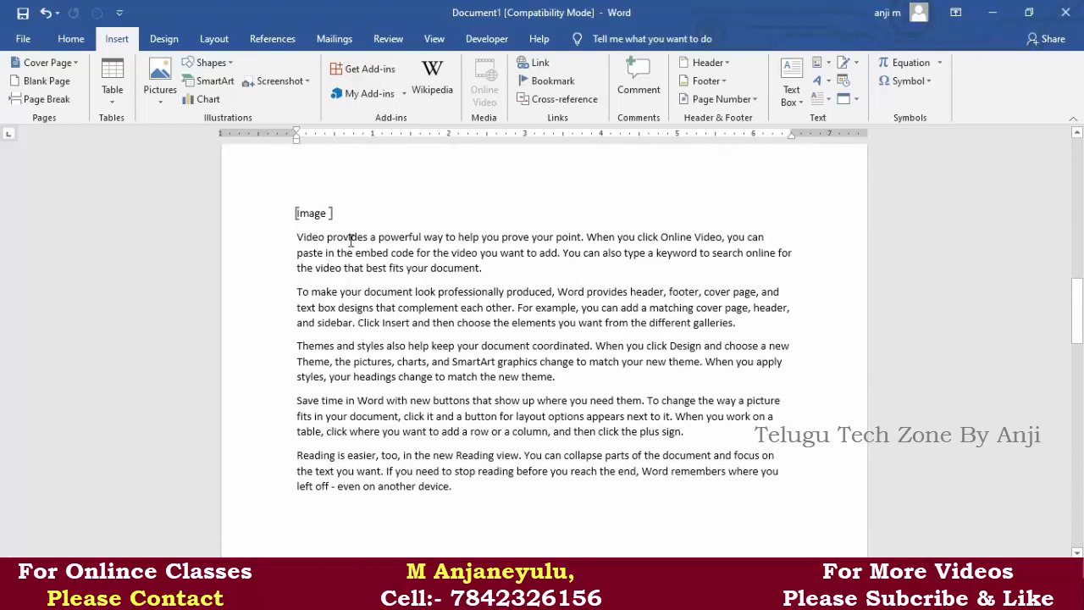
pyautogui.scroll(3, 348, 239)
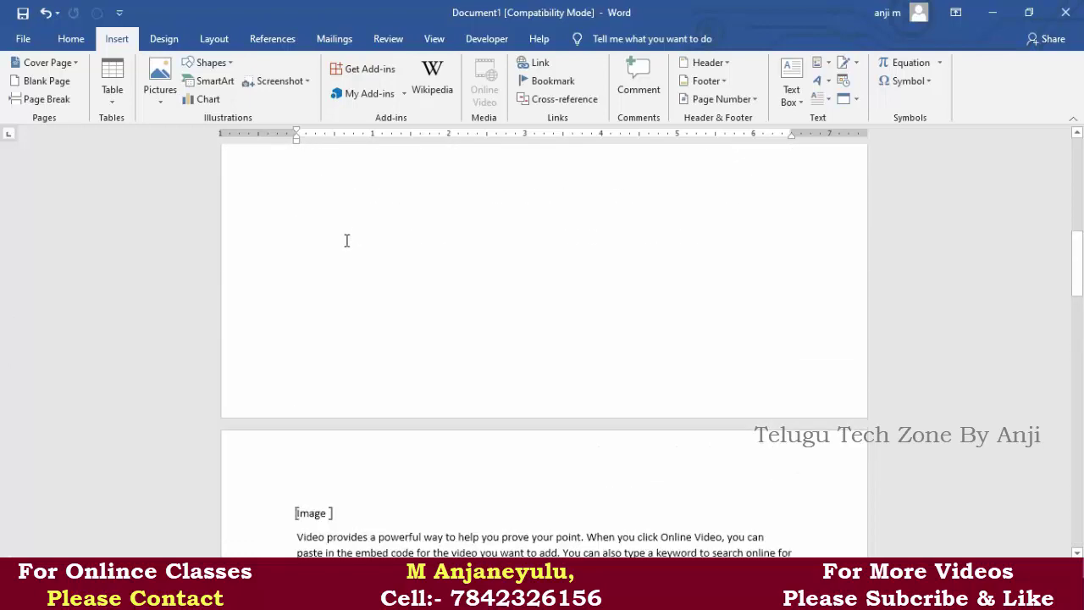
pyautogui.scroll(5, 346, 239)
pyautogui.scroll(5, 359, 320)
pyautogui.write('process')
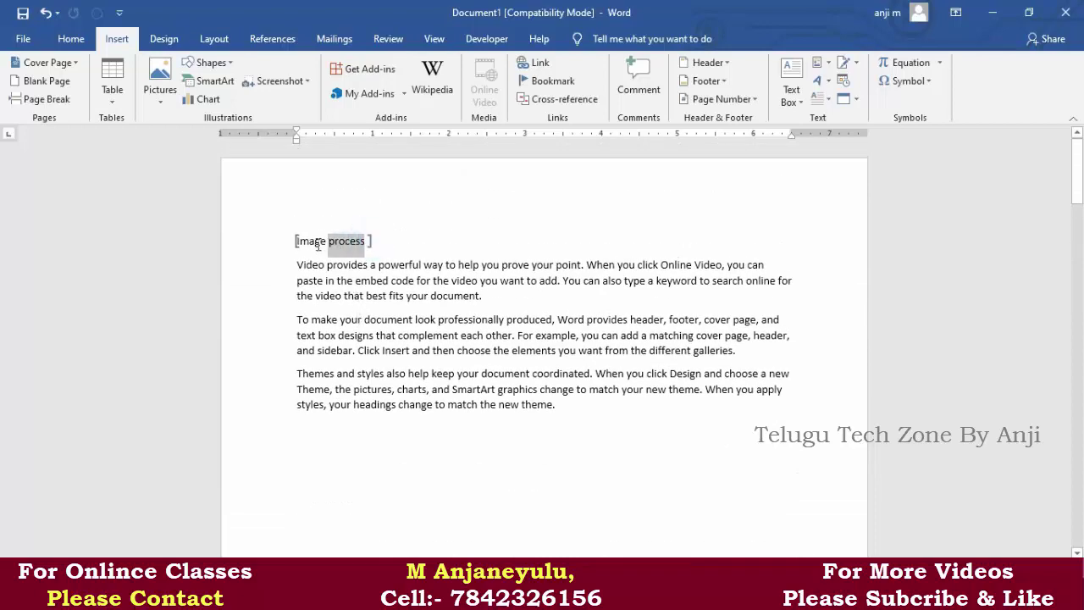
# Select the 'Image process' line and review the bookmark list, toggling Hidden bookmarks on and off
pyautogui.tripleClick(370, 241)
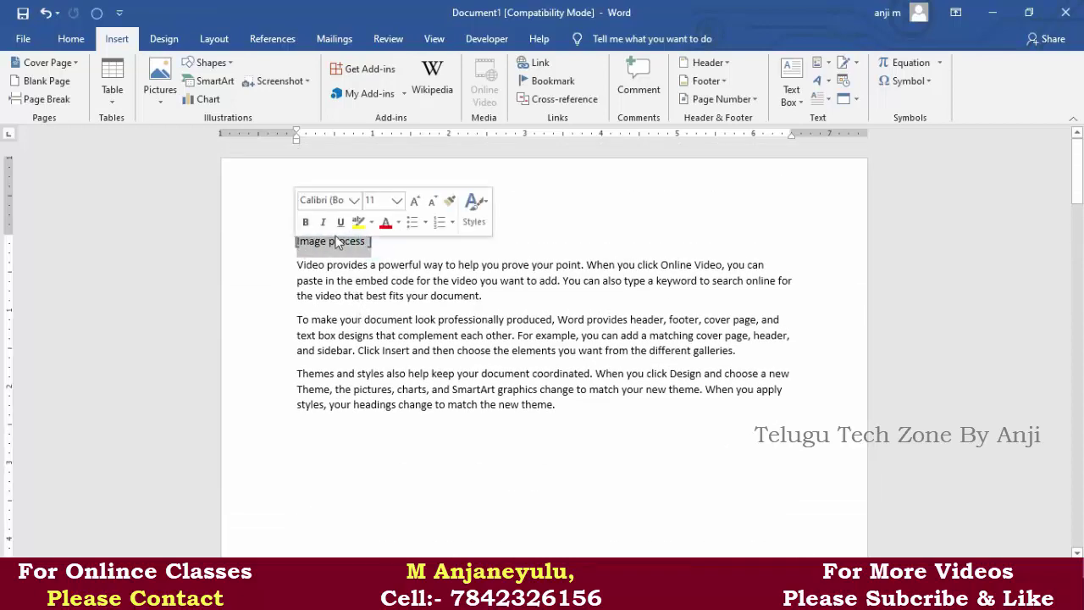
pyautogui.click(548, 80)
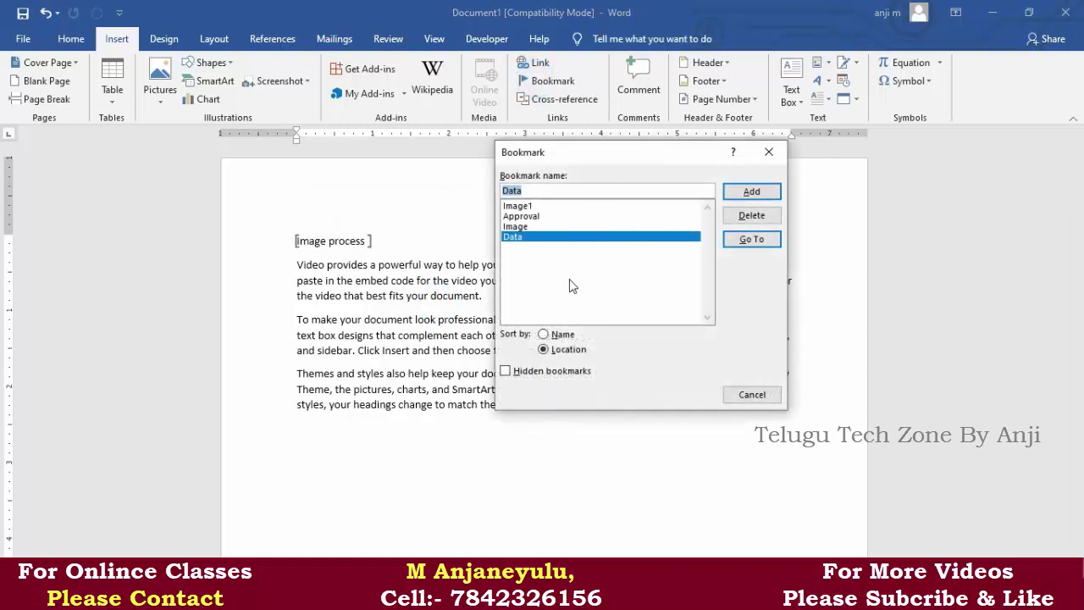
pyautogui.click(554, 380)
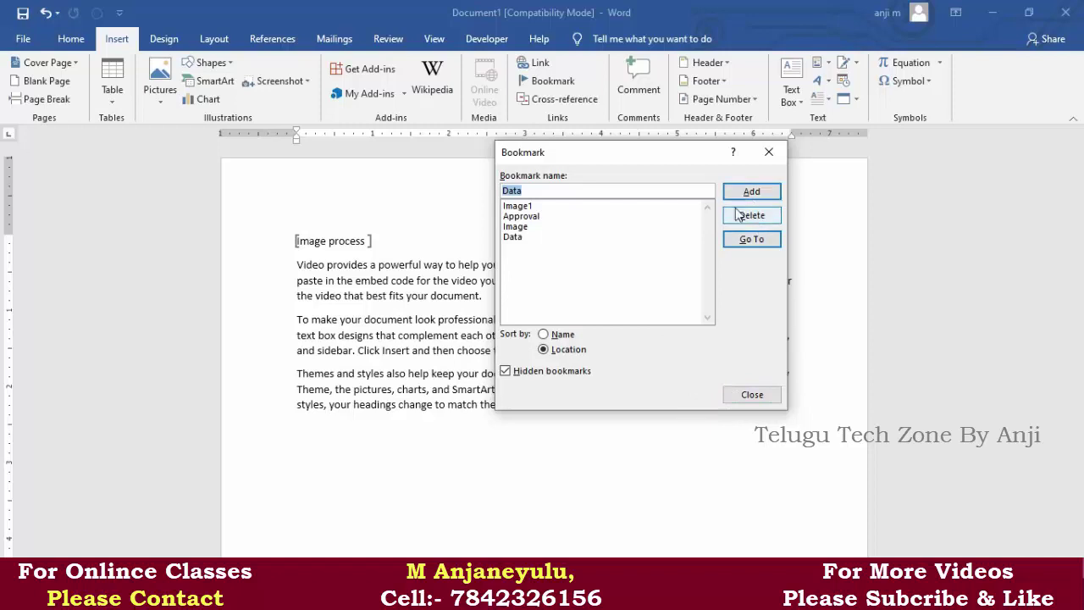
pyautogui.click(552, 372)
pyautogui.click(752, 395)
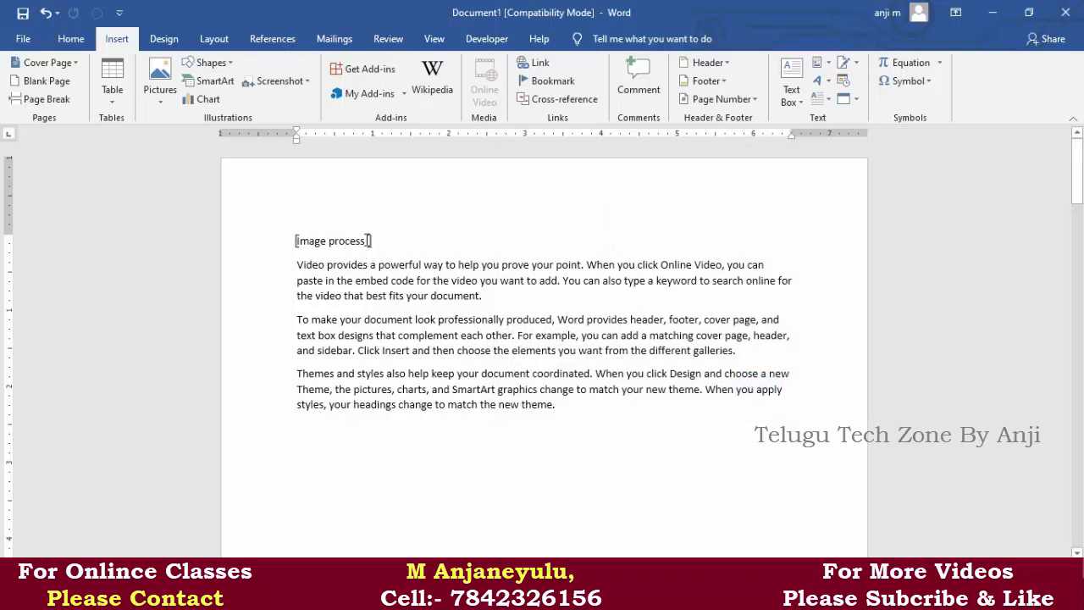
# Delete the Data, Image, Approval and Image1 bookmarks, then close the empty list
pyautogui.click(552, 85)
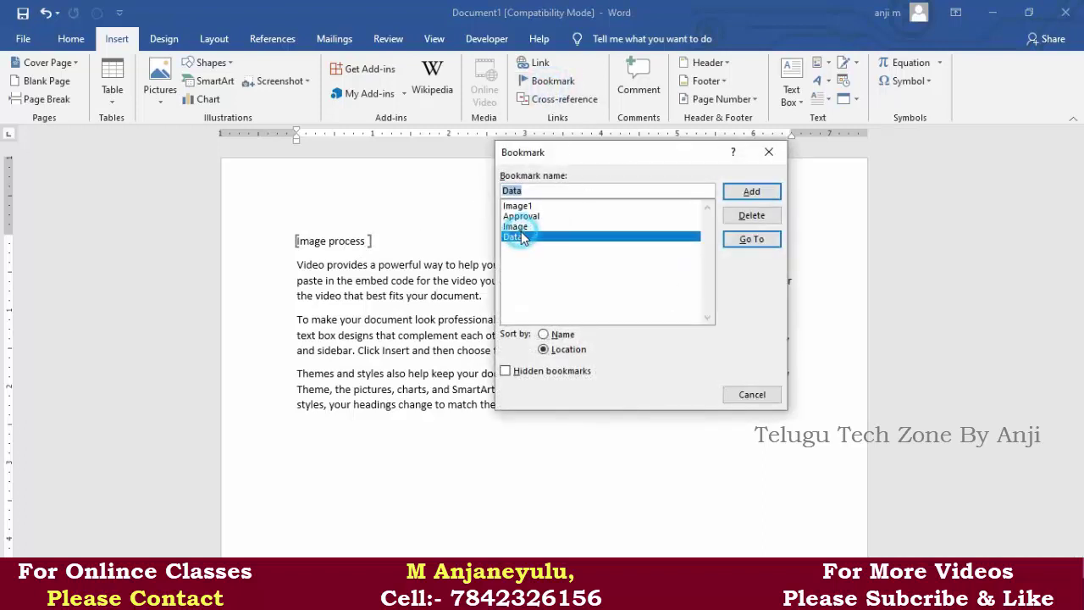
pyautogui.click(762, 219)
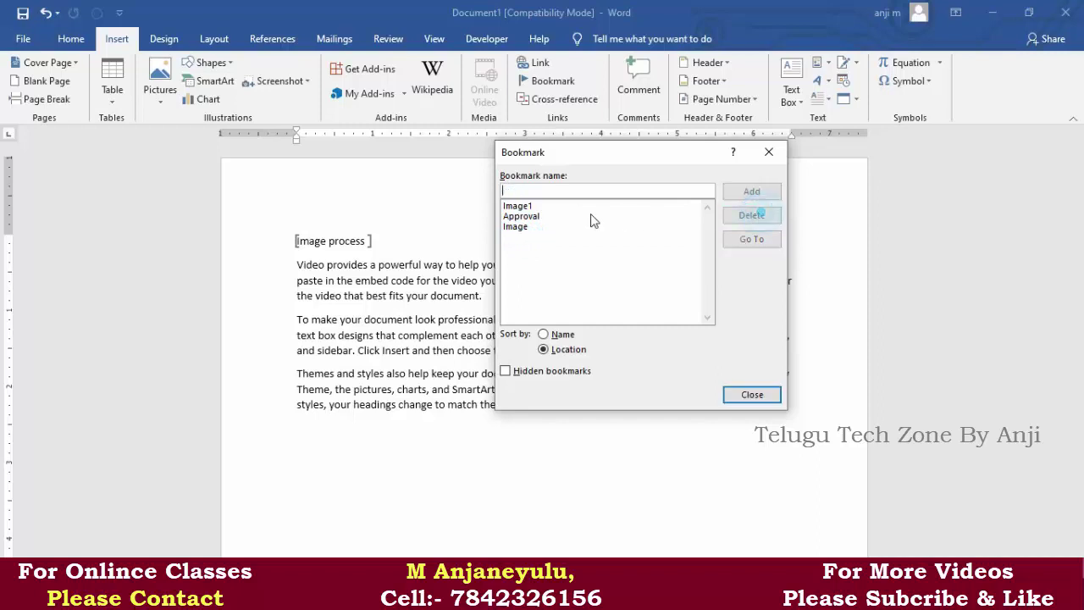
pyautogui.click(529, 226)
pyautogui.click(757, 217)
pyautogui.click(523, 217)
pyautogui.click(753, 217)
pyautogui.click(518, 207)
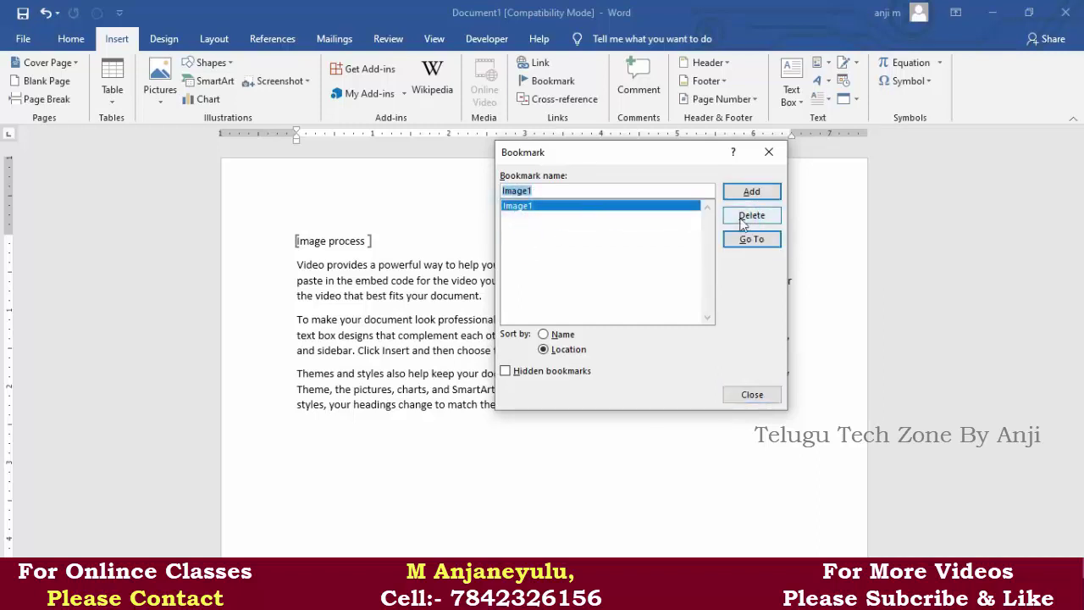
pyautogui.click(750, 217)
pyautogui.click(753, 393)
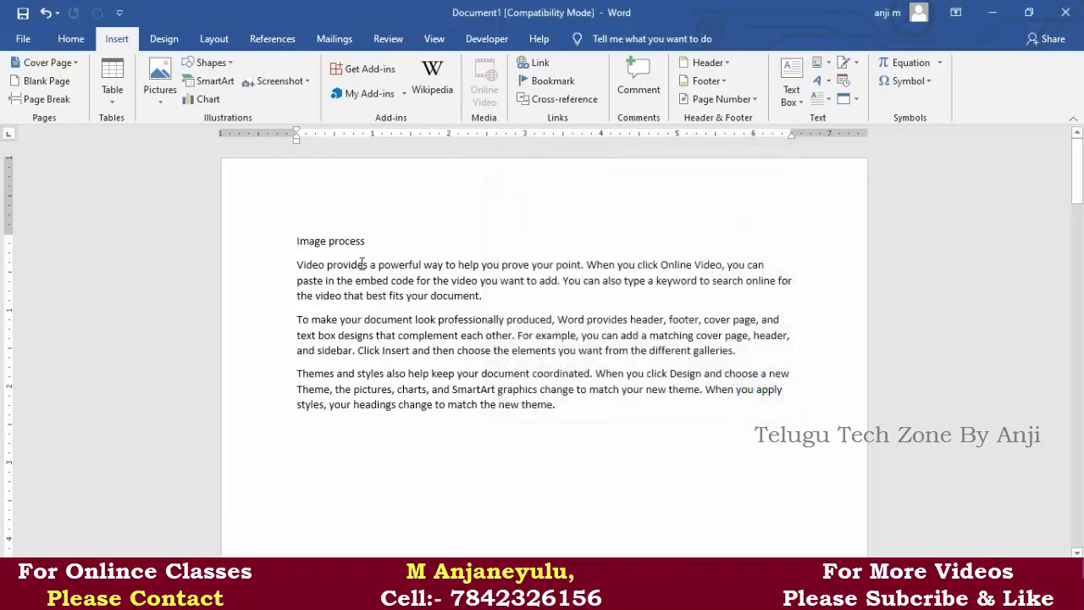
# Select from the 'Image process' heading to the document end with Ctrl+Shift+End and delete it
pyautogui.moveTo(297, 240)
pyautogui.mouseDown()
pyautogui.moveTo(623, 378)
pyautogui.moveTo(632, 432)
pyautogui.mouseUp()
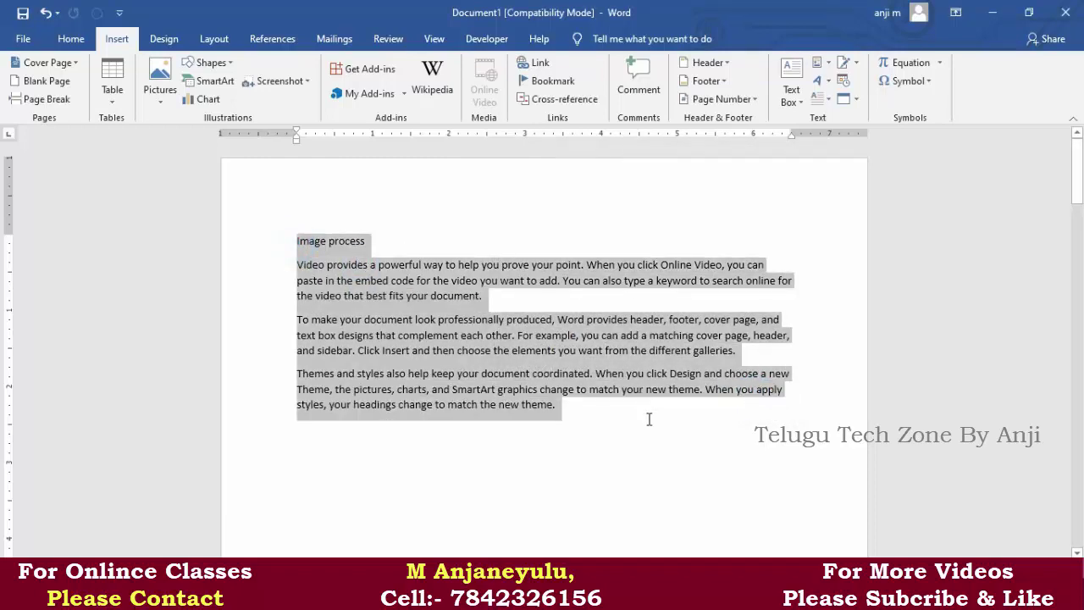
pyautogui.hotkey('ctrl', 'shift', 'End')
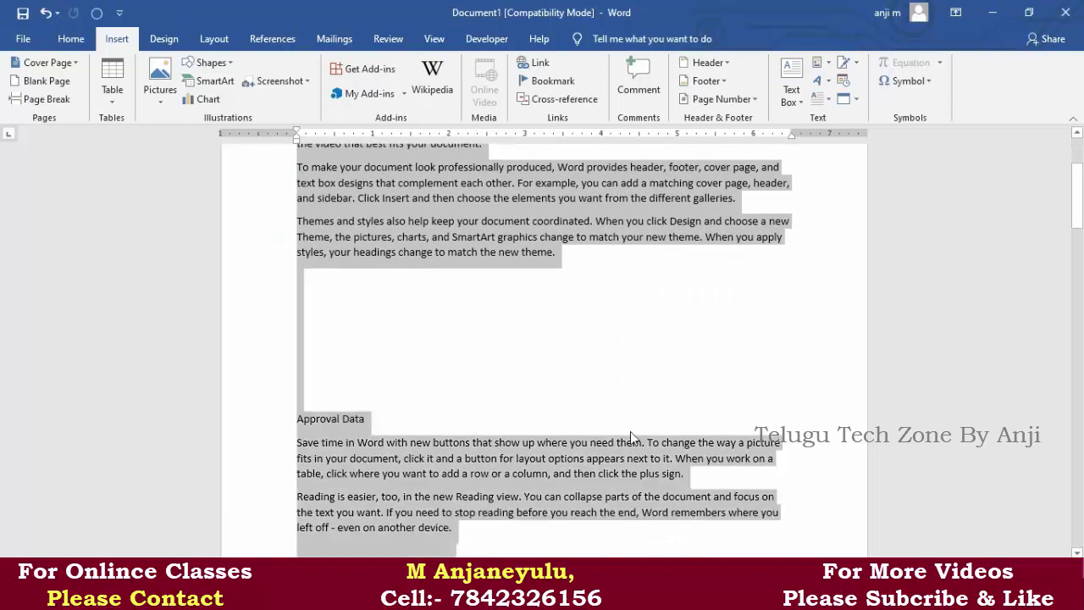
pyautogui.press('Delete')
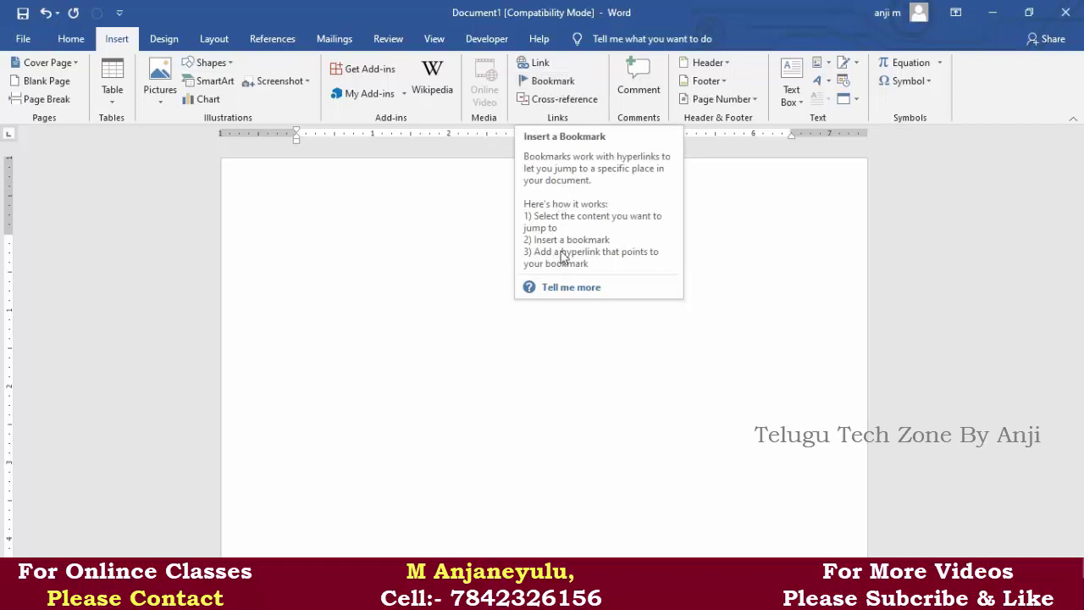
pyautogui.click(398, 199)
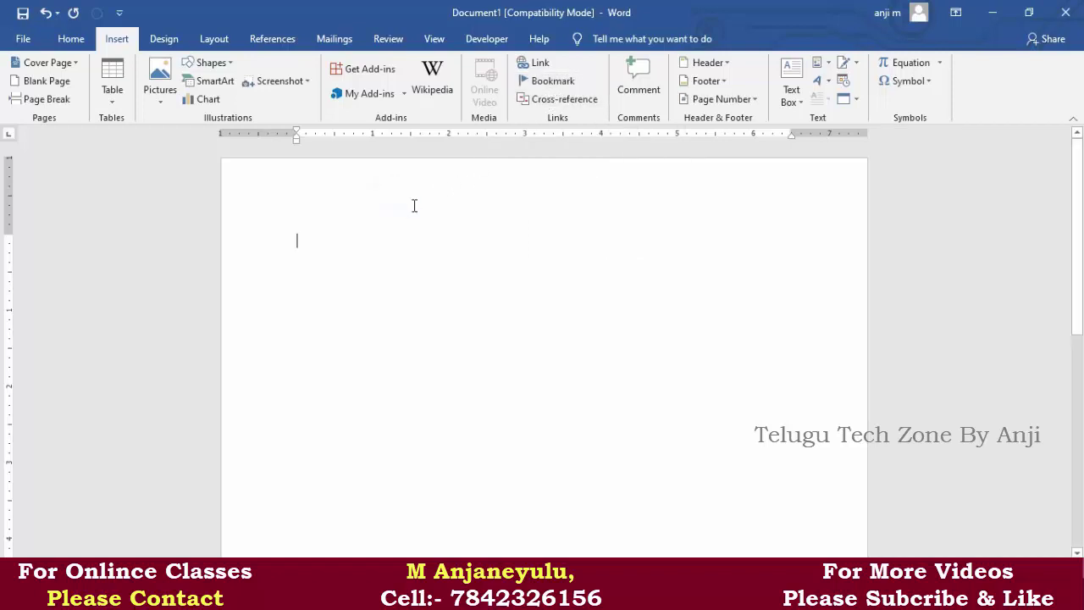